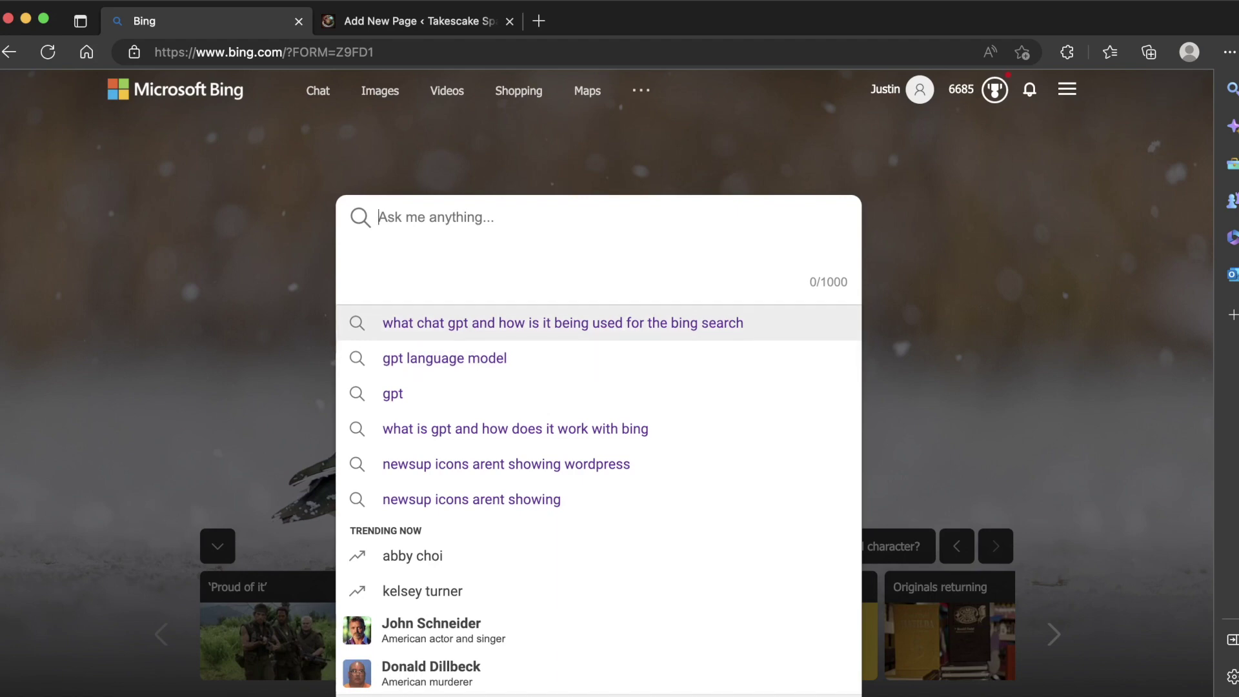
Search Bing for "what chat gpt and how is it being used for the bing search" and copy the AI-generated answer
{"action": "left_click", "coordinate": [562, 322]}
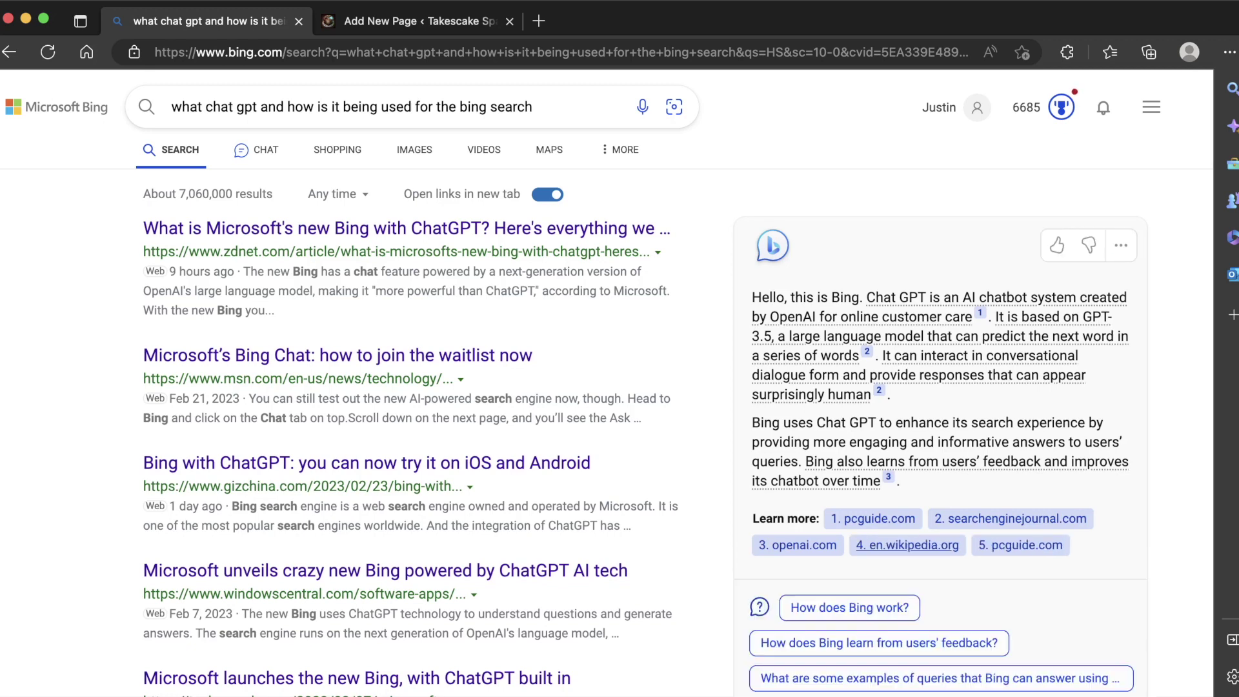
{"action": "scroll", "coordinate": [907, 546], "scroll_direction": "down", "scroll_amount": 5}
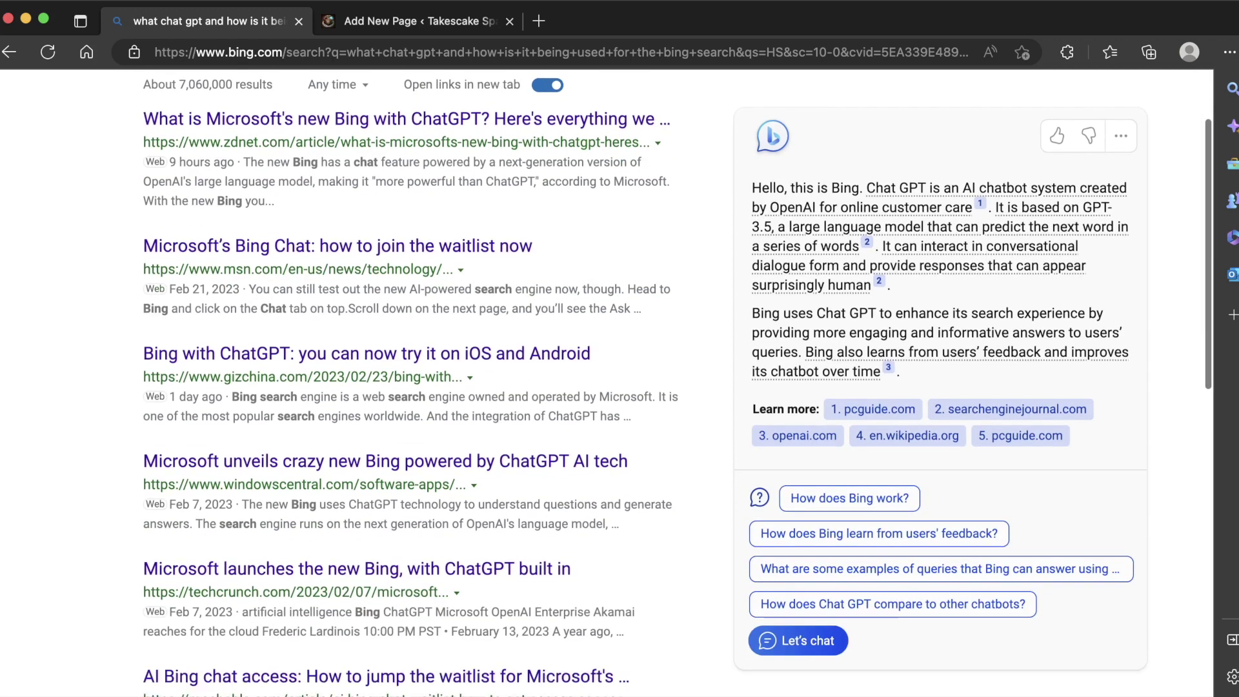
{"action": "scroll", "coordinate": [907, 545], "scroll_direction": "up", "scroll_amount": 2}
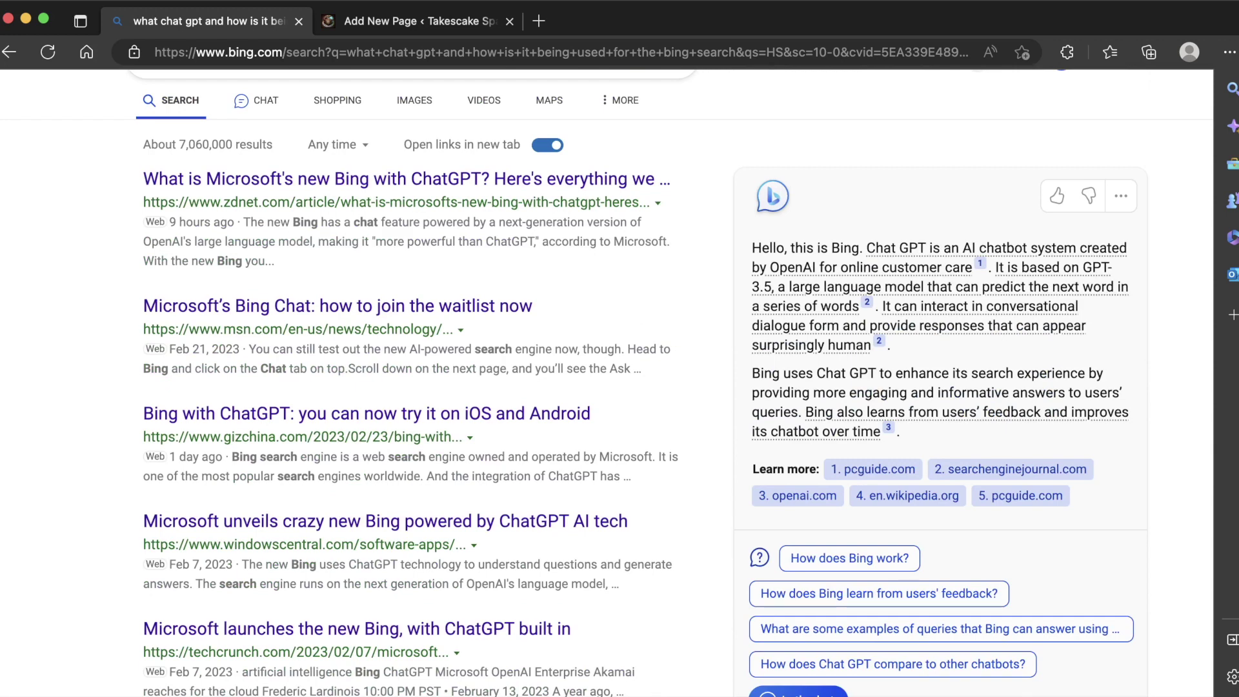
{"action": "left_click", "coordinate": [1122, 195]}
{"action": "left_click", "coordinate": [1101, 229]}
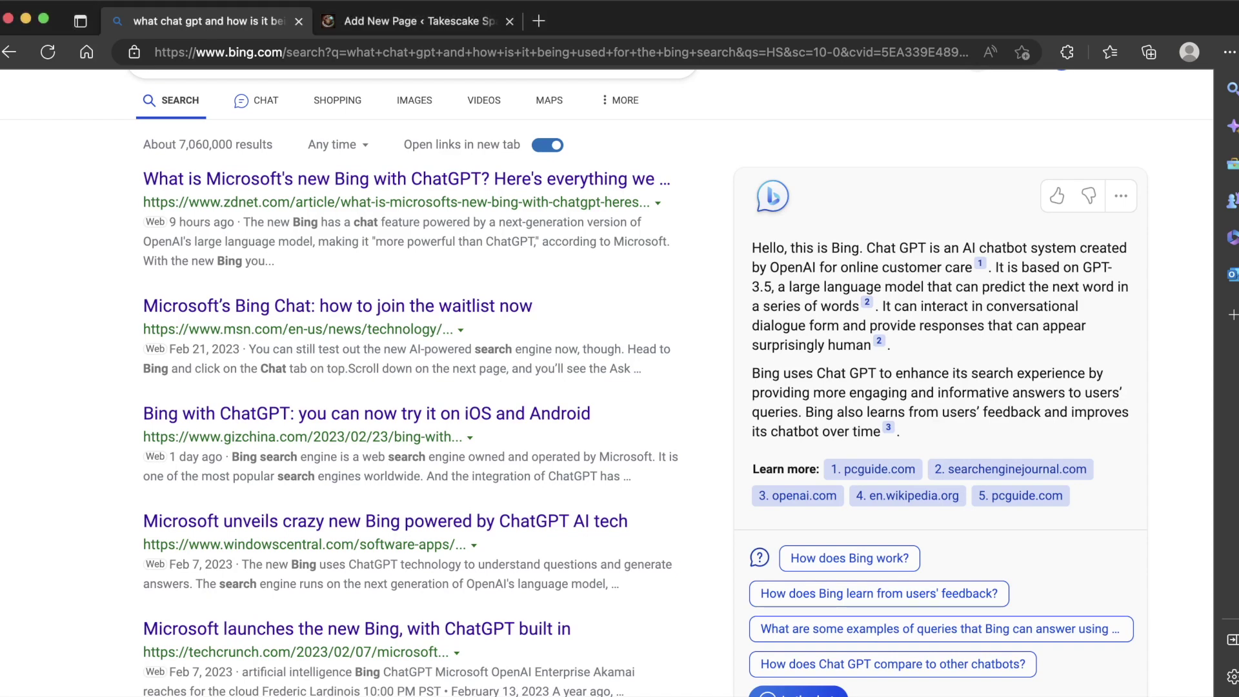
Continue in chat and ask "can we use different sources and reword that response so someone who doesnt understand computers would understand the response"
{"action": "scroll", "coordinate": [670, 383], "scroll_direction": "down", "scroll_amount": 2}
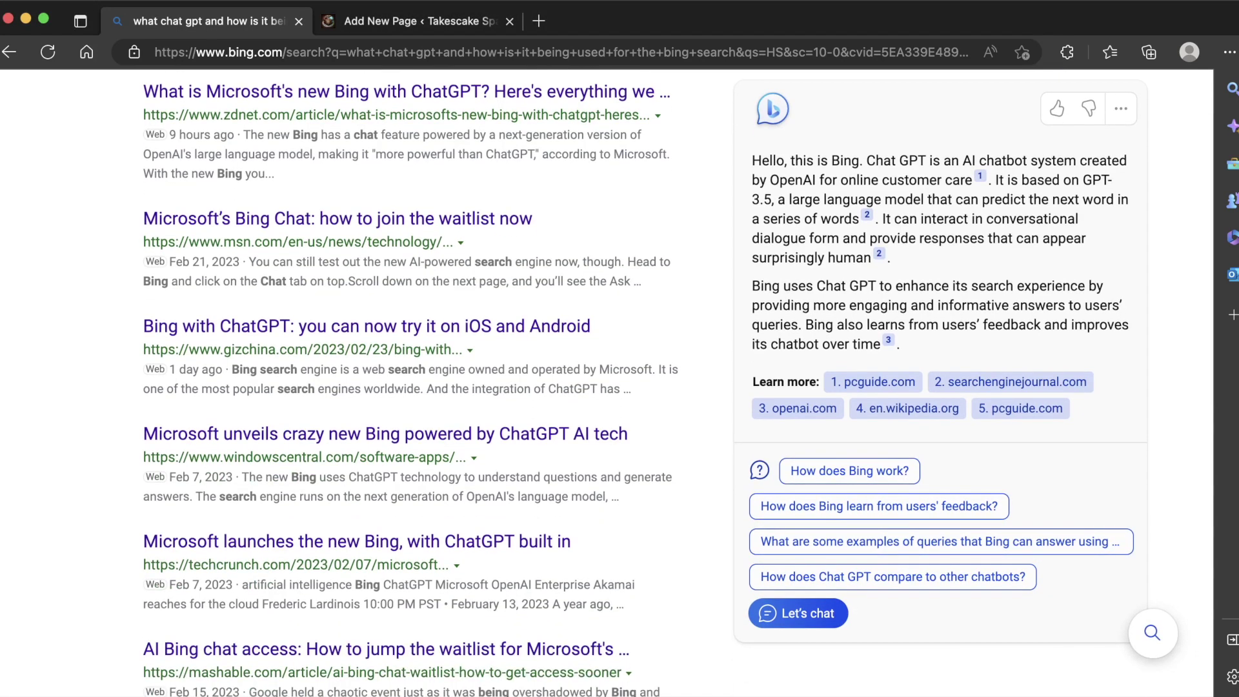
{"action": "left_click", "coordinate": [798, 613]}
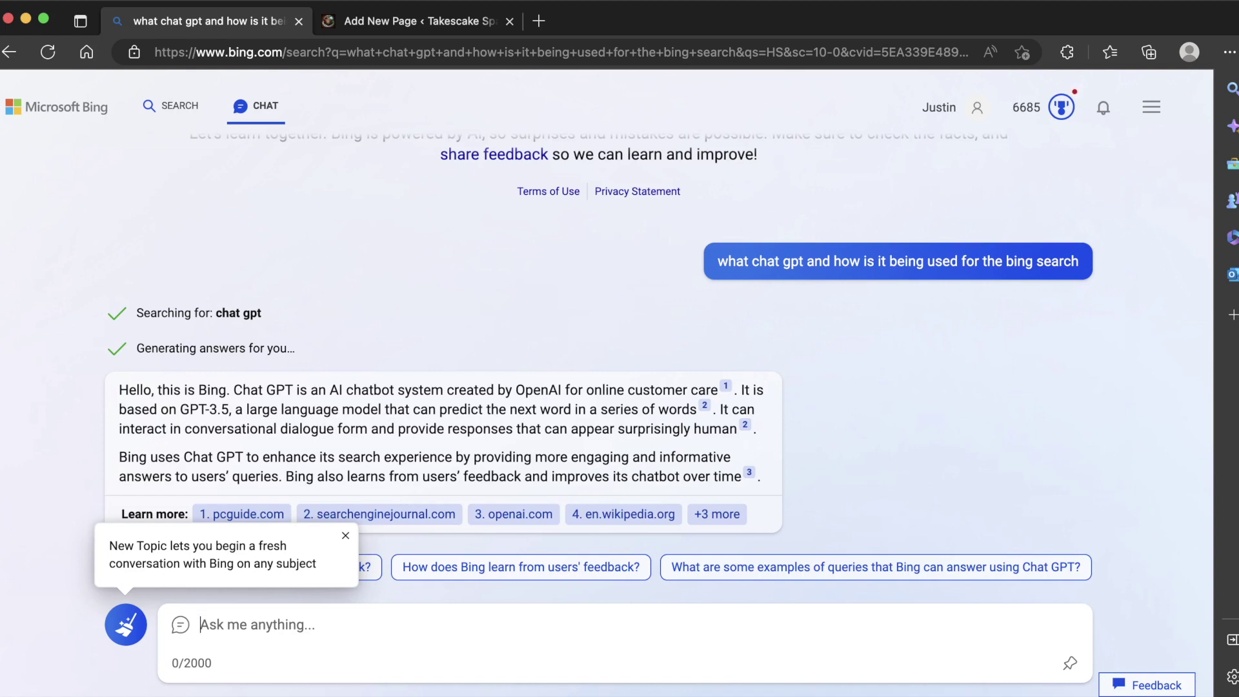
{"action": "type", "text": "can we use"}
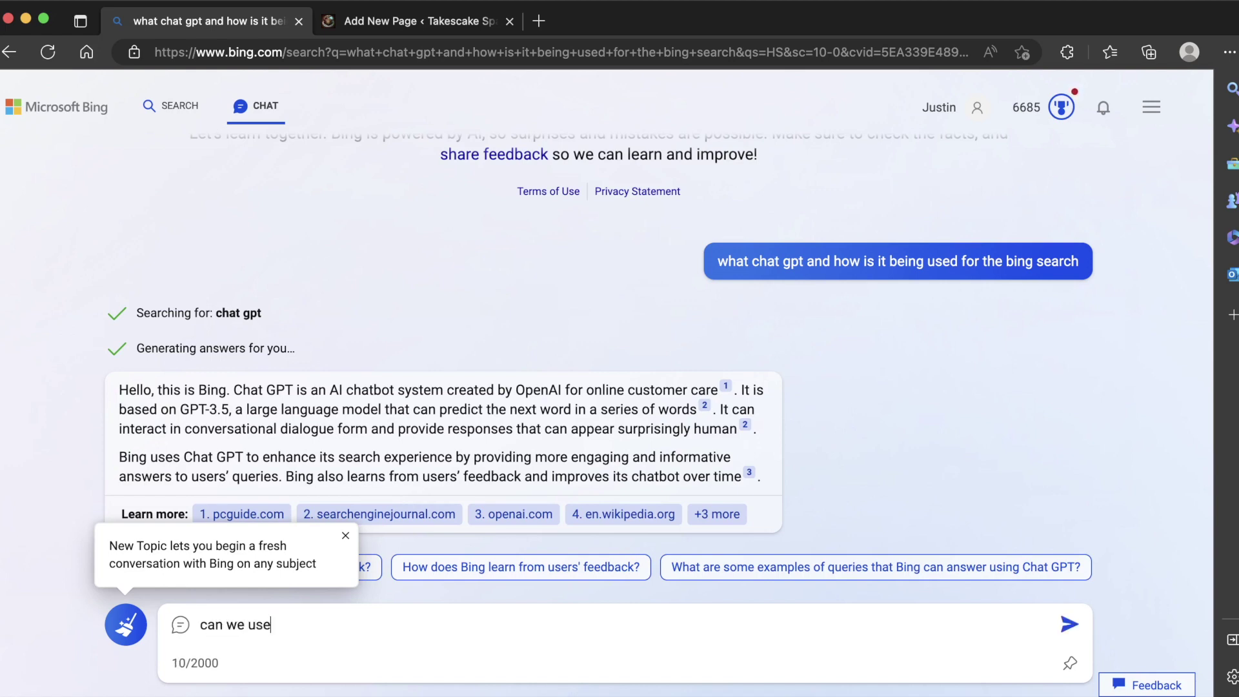
{"action": "type", "text": " different sources and rewor"}
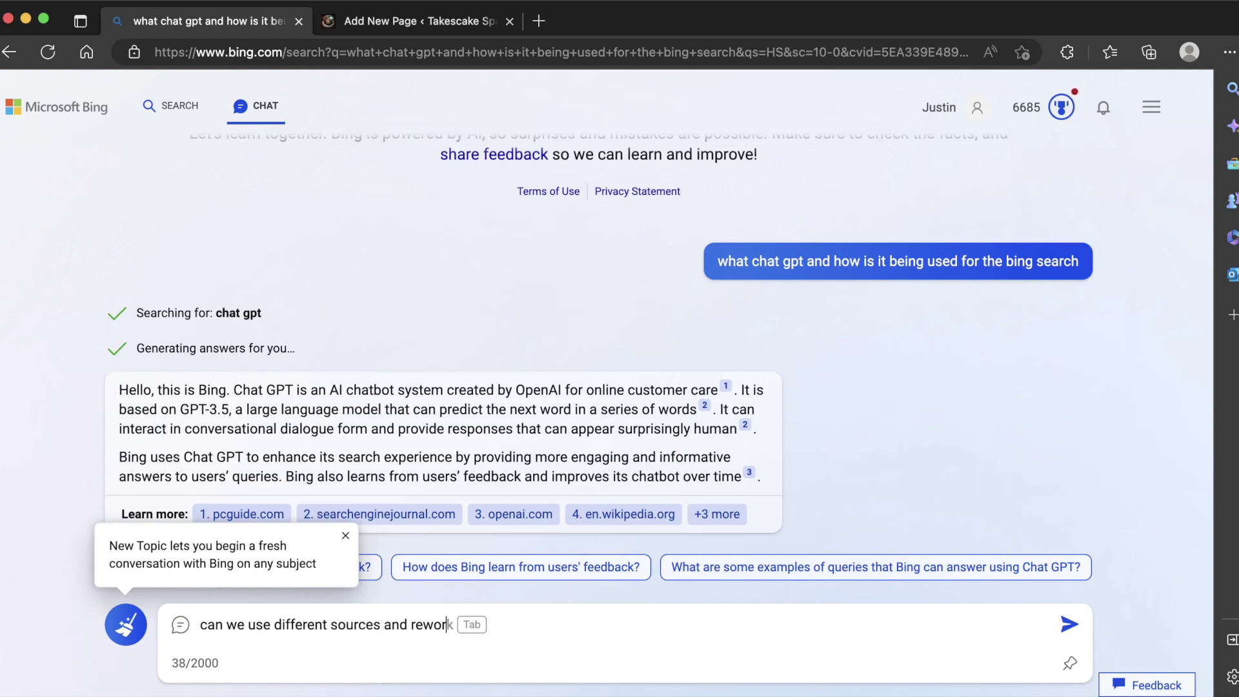
{"action": "type", "text": "d that res"}
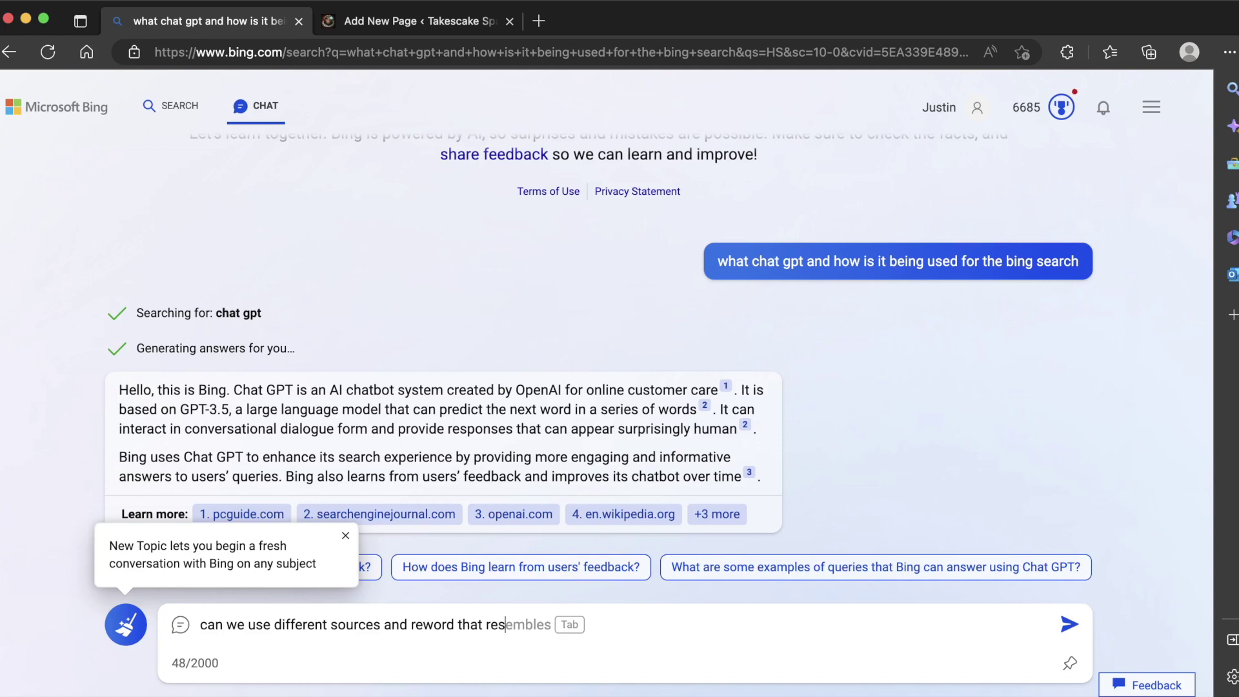
{"action": "type", "text": "ponse so some"}
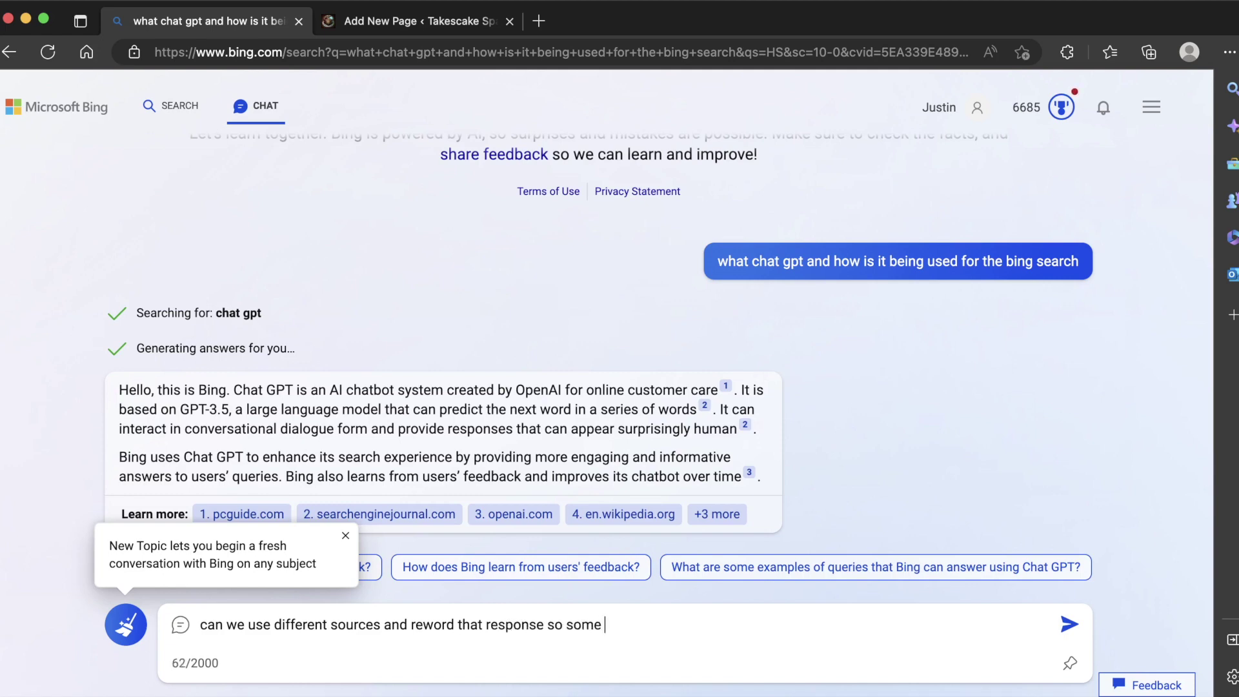
{"action": "key", "text": "BackSpace"}
{"action": "type", "text": "one who doesnt underc"}
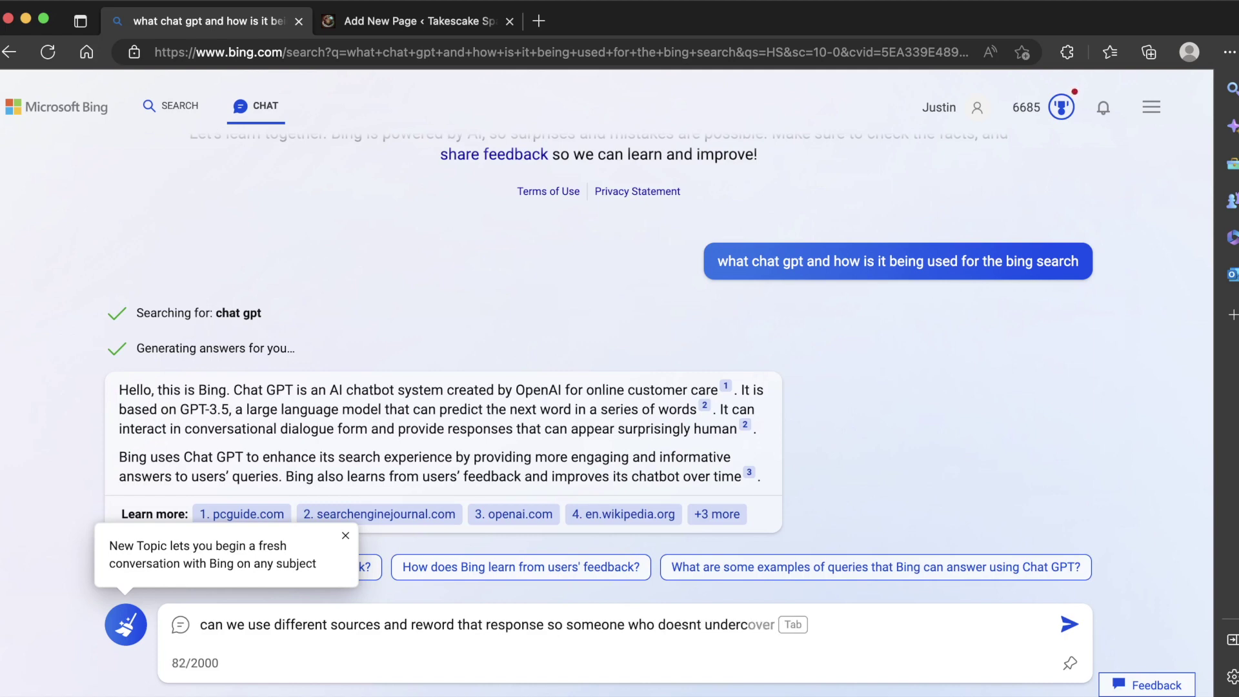
{"action": "key", "text": "BackSpace"}
{"action": "type", "text": "stand computers"}
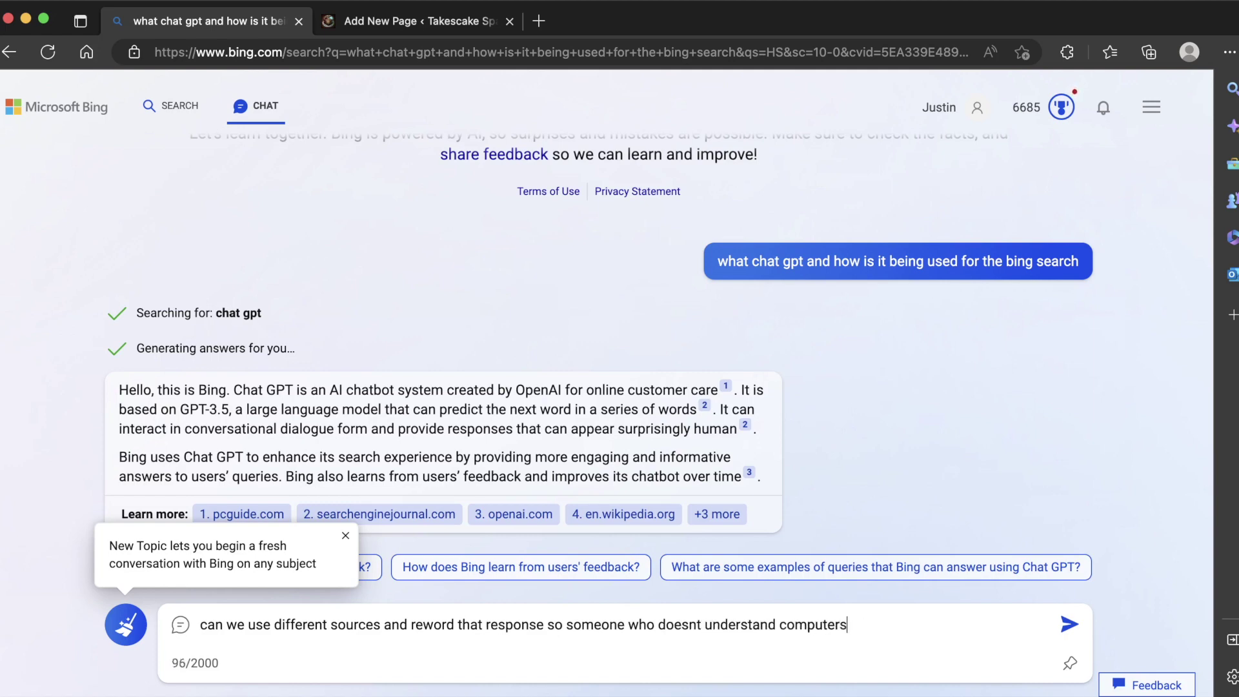
{"action": "type", "text": " would under"}
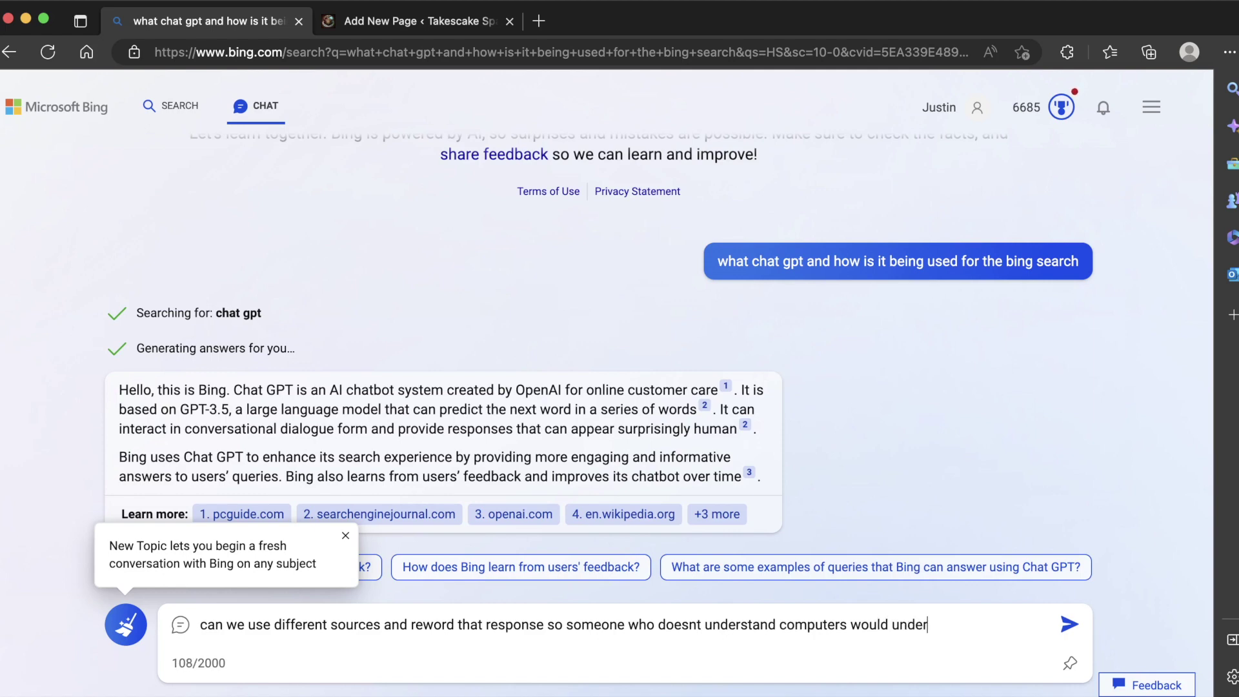
{"action": "type", "text": "stand the response"}
{"action": "key", "text": "Return"}
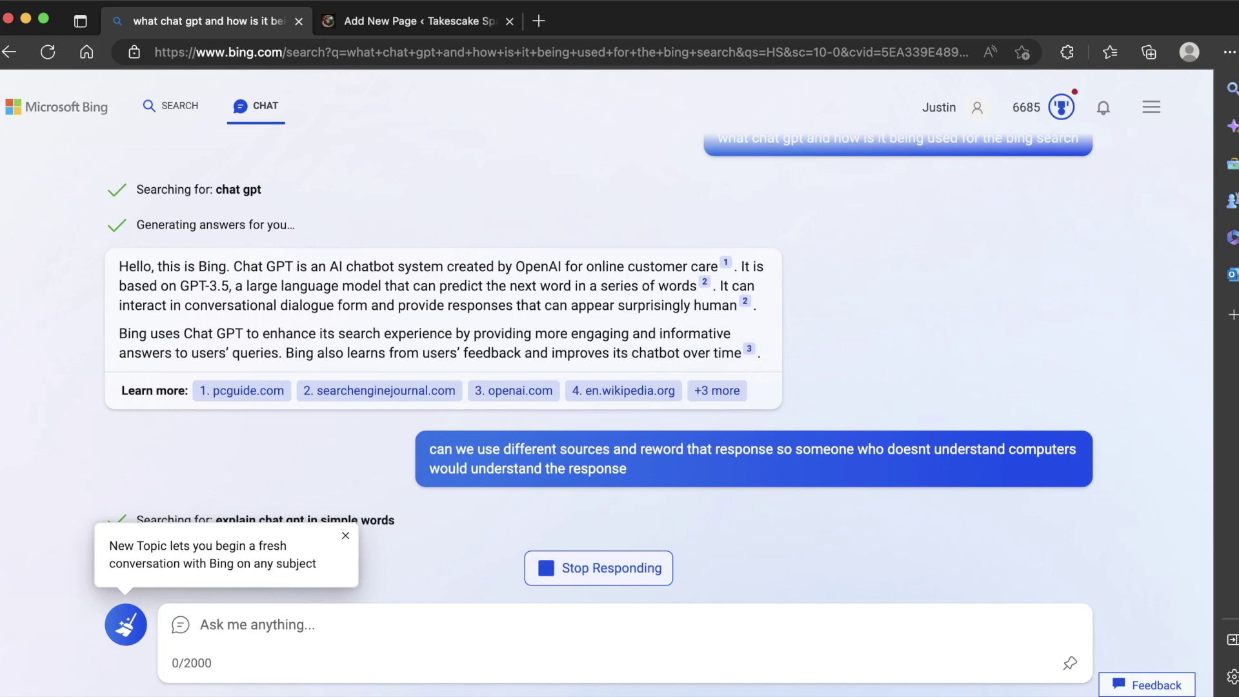
{"action": "left_click", "coordinate": [345, 536]}
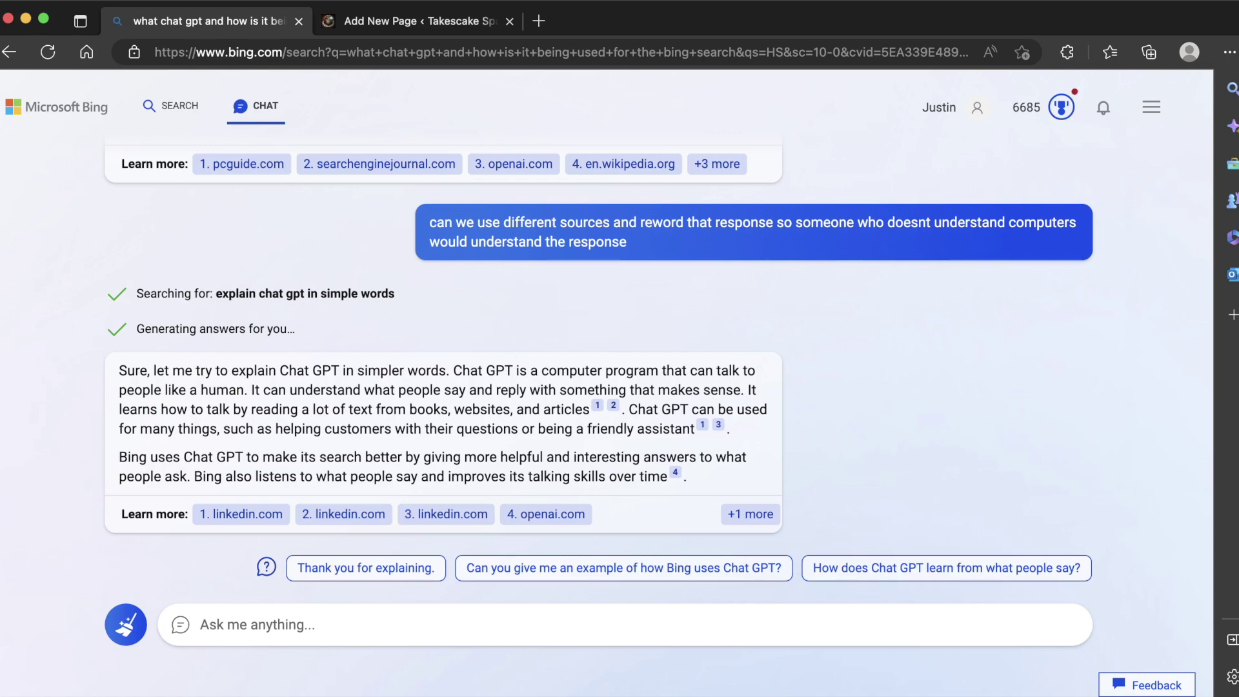
Ask the chat to write that information in an email format that can be sent to grandma, giving her first name
{"action": "left_click", "coordinate": [201, 625]}
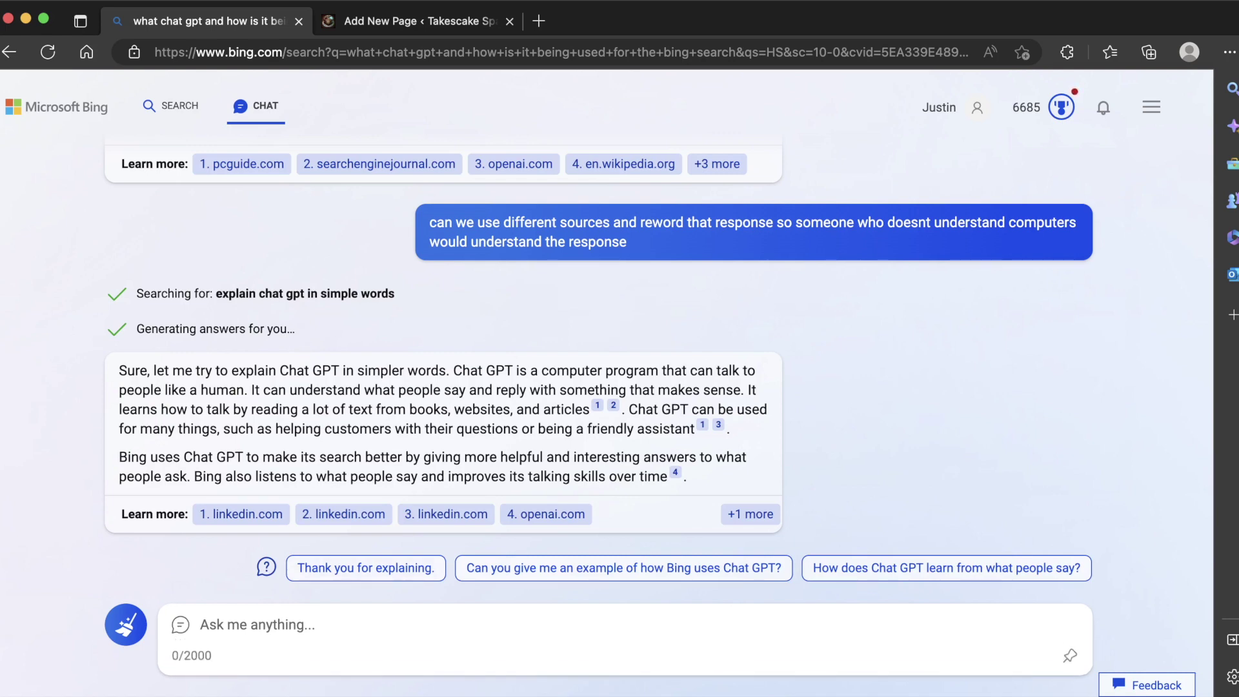
{"action": "type", "text": "can you write that information"}
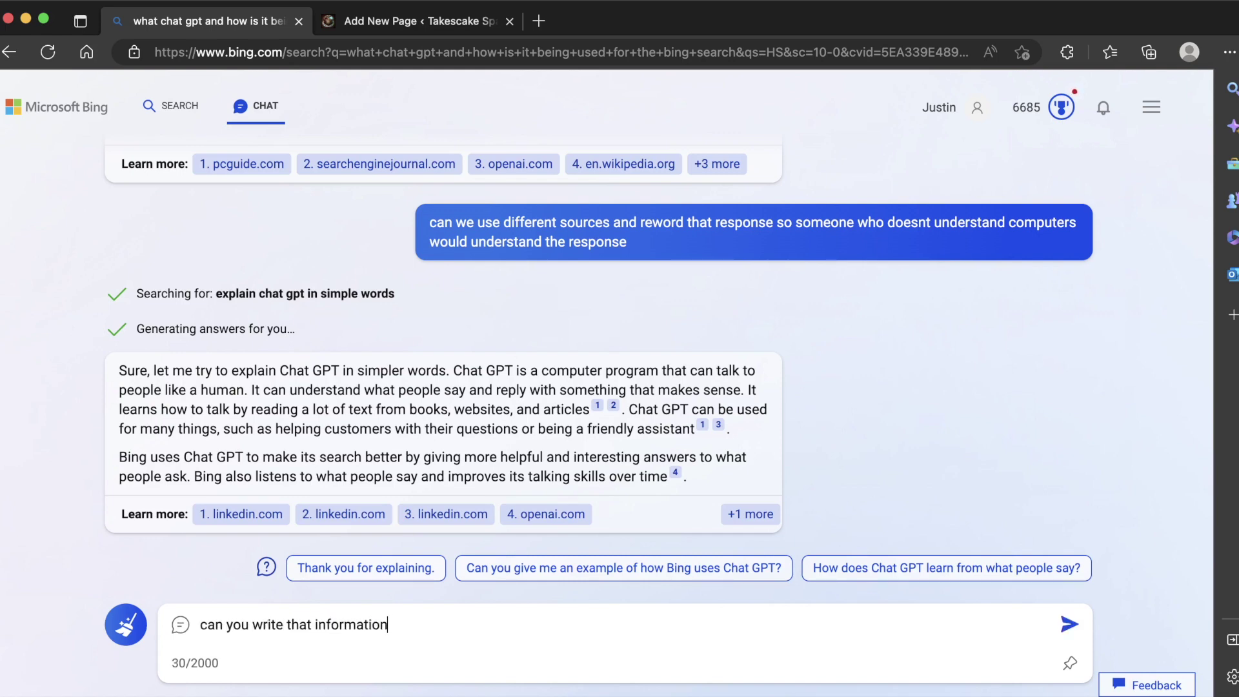
{"action": "type", "text": " in an email for"}
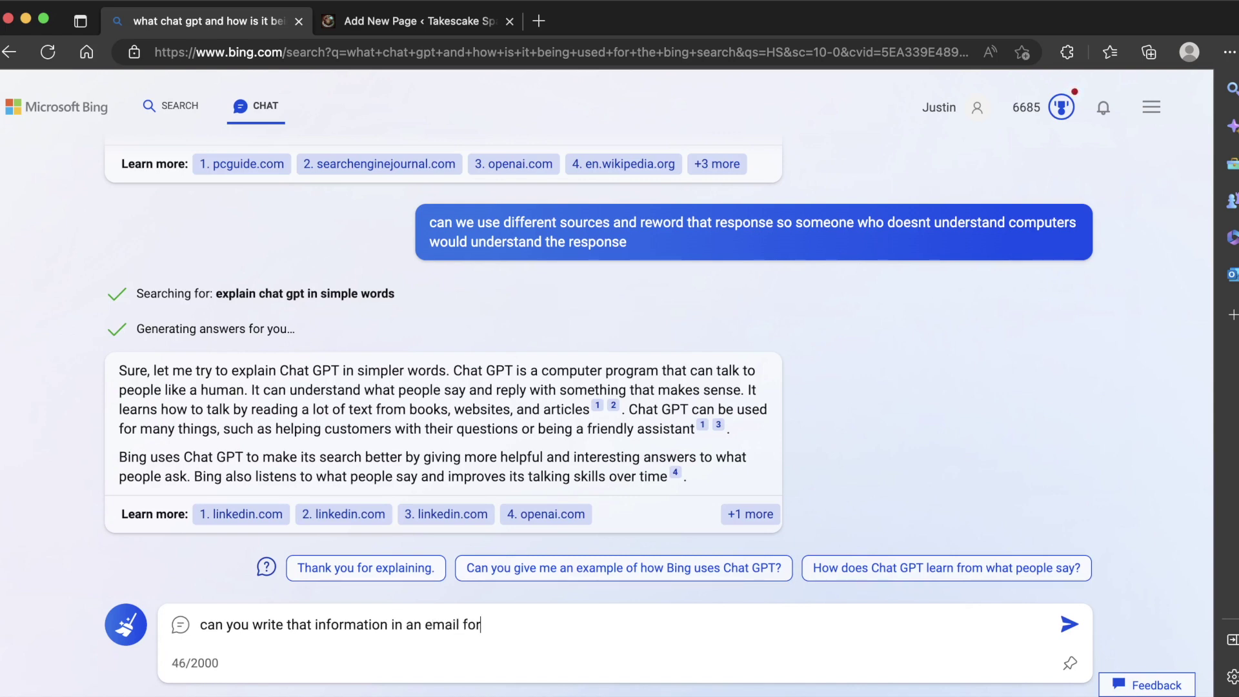
{"action": "type", "text": "mat I can send to my gra"}
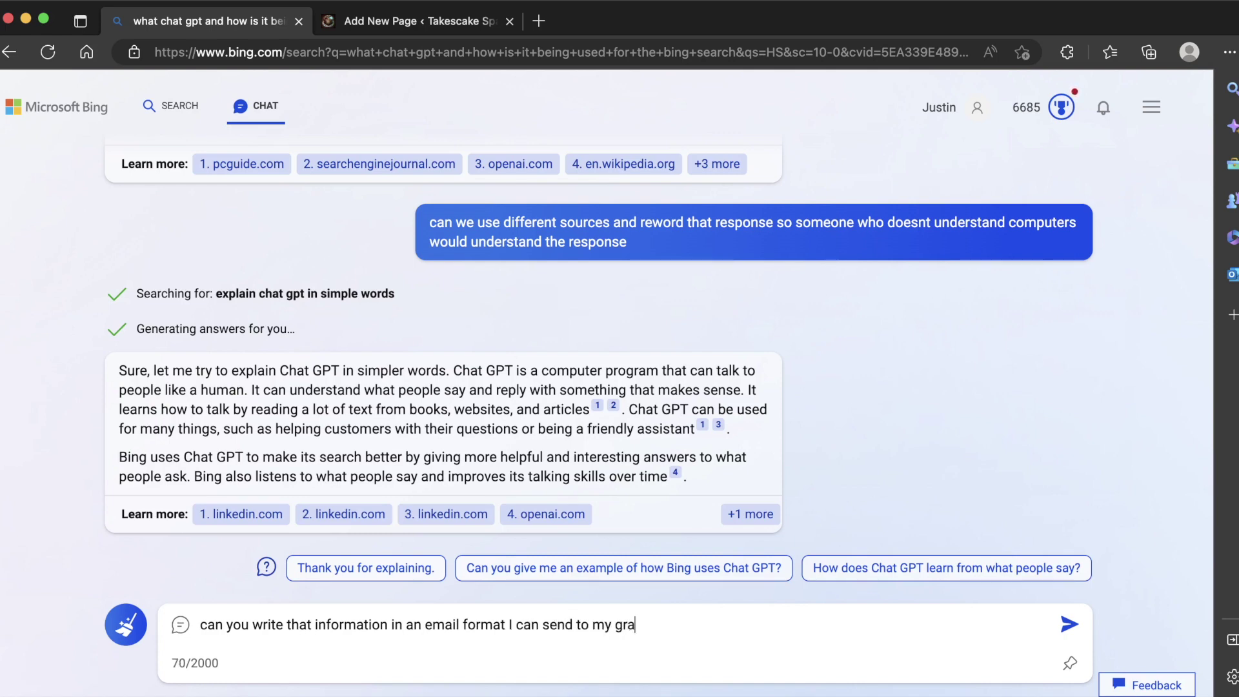
{"action": "type", "text": "ndma pat"}
{"action": "key", "text": "Return"}
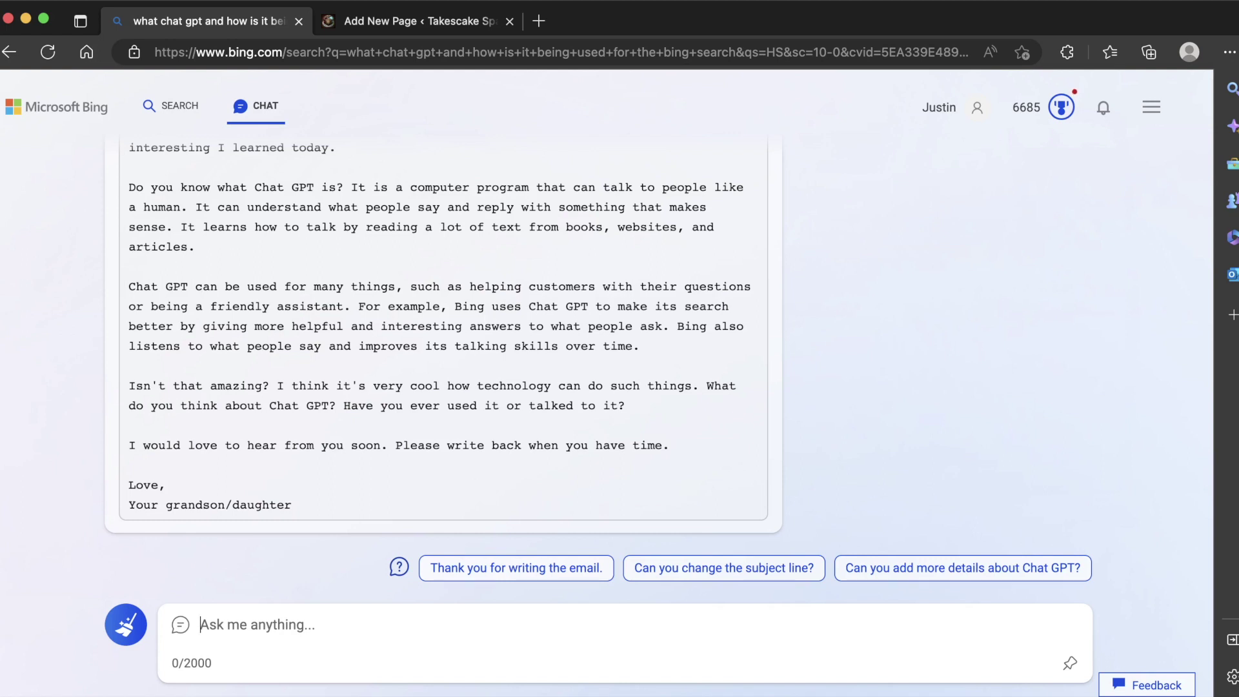
Ask the chat "can you do that but instead of email write it as a blog post in html"
{"action": "type", "text": "can you do"}
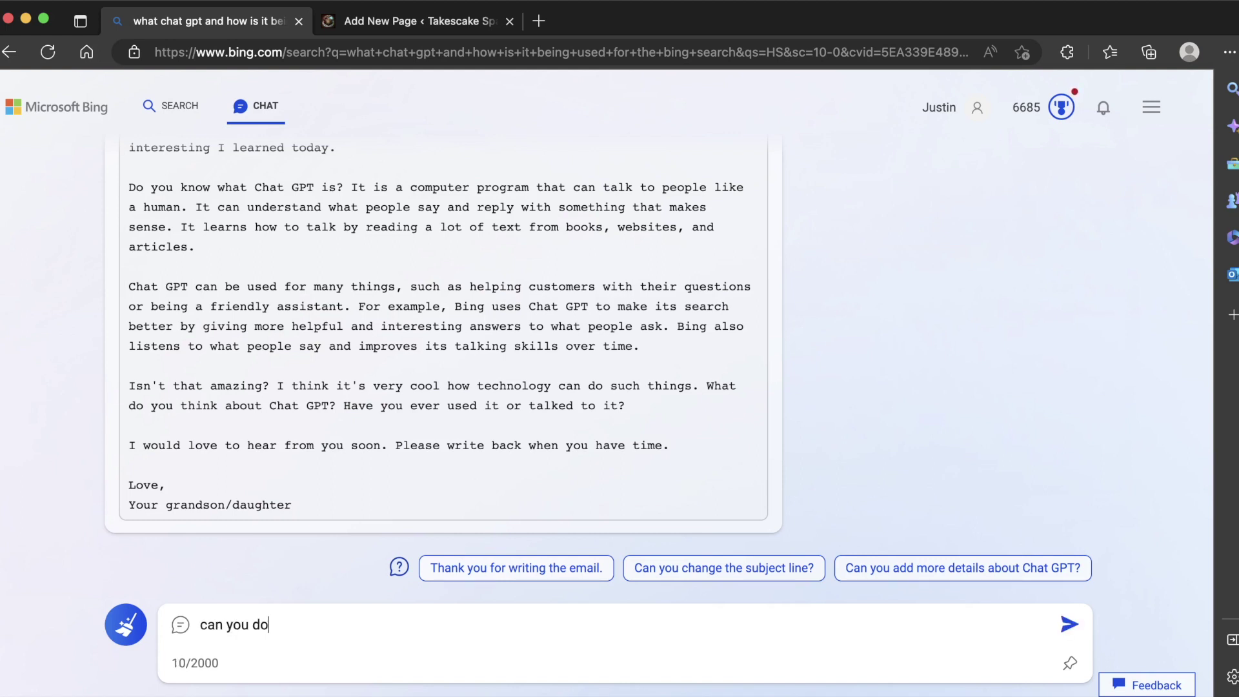
{"action": "type", "text": " that but instead"}
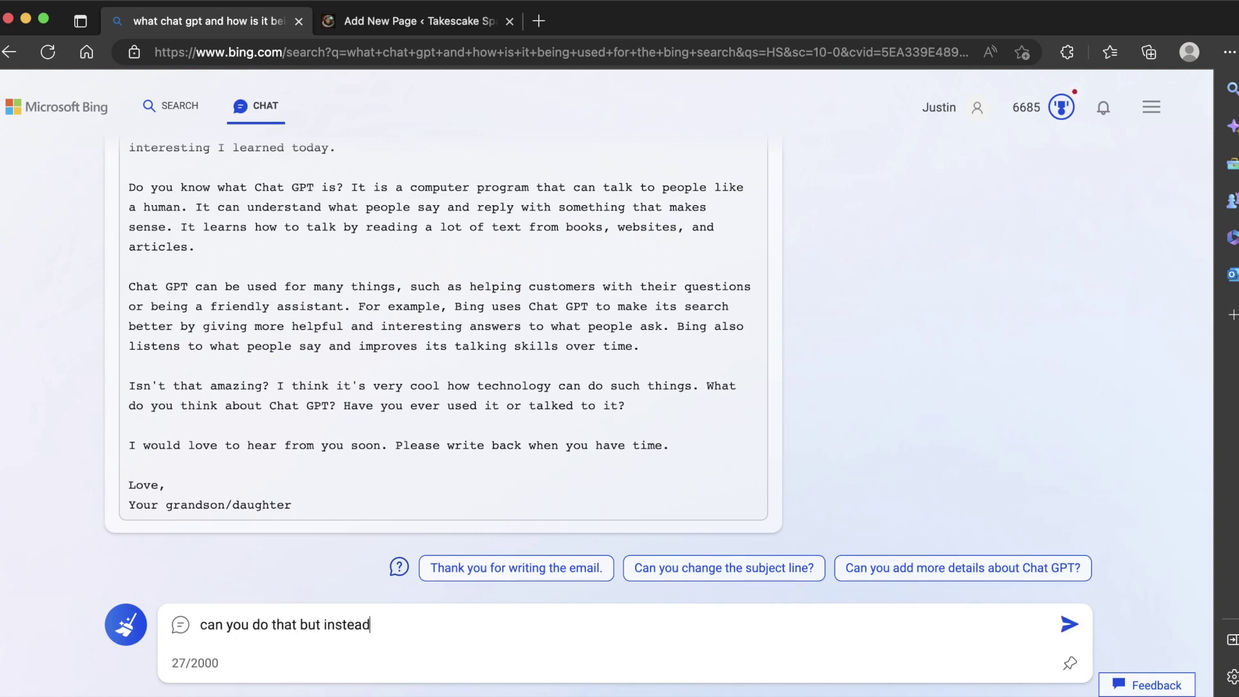
{"action": "type", "text": " of email write it in"}
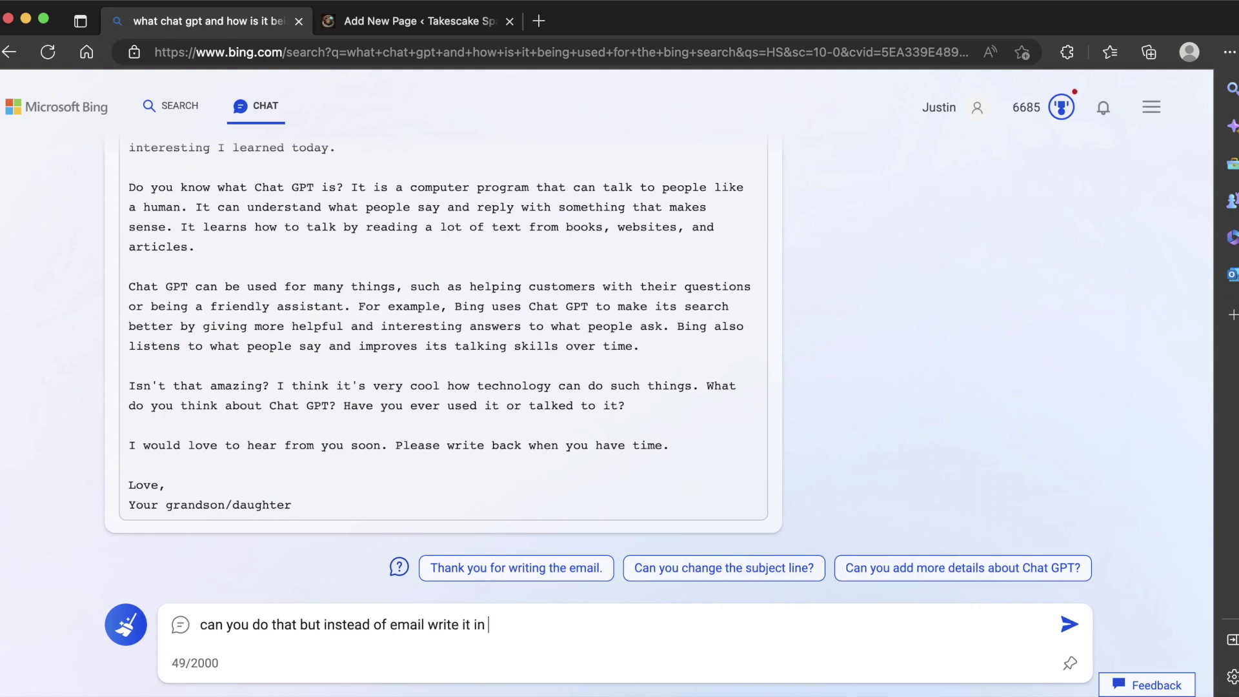
{"action": "key", "text": "BackSpace"}
{"action": "key", "text": "BackSpace"}
{"action": "key", "text": "BackSpace"}
{"action": "key", "text": "BackSpace"}
{"action": "key", "text": "BackSpace"}
{"action": "type", "text": "t as a blog post in html"}
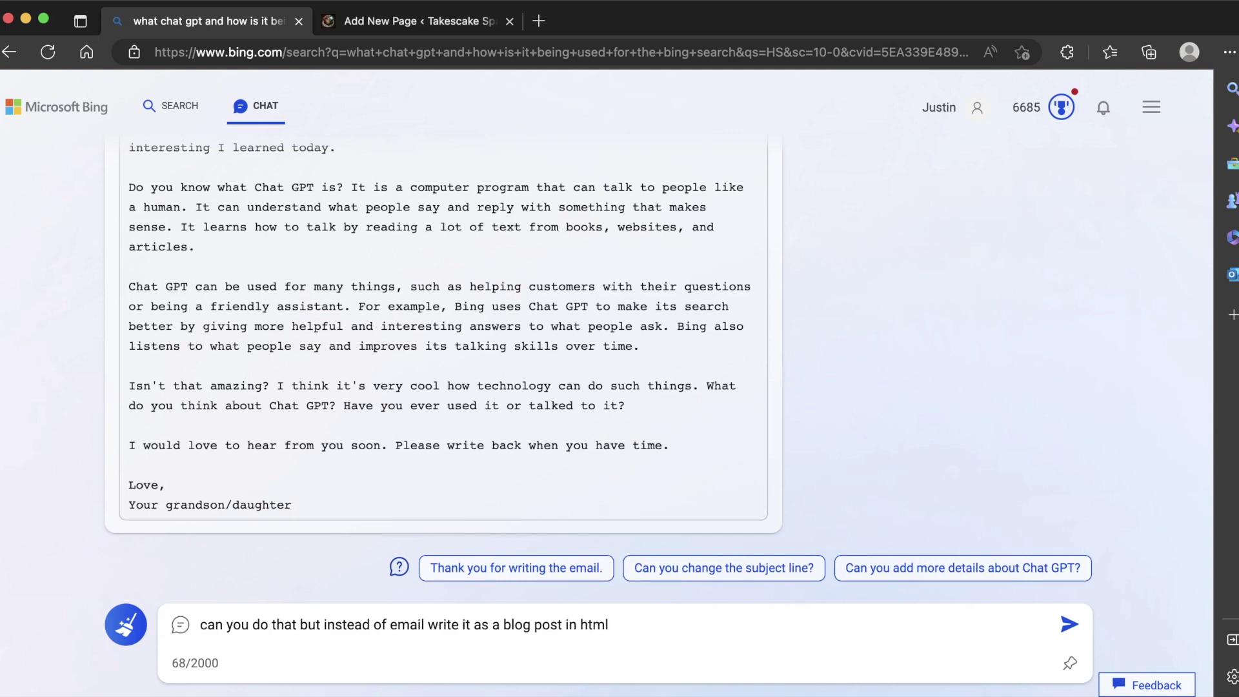
{"action": "key", "text": "Return"}
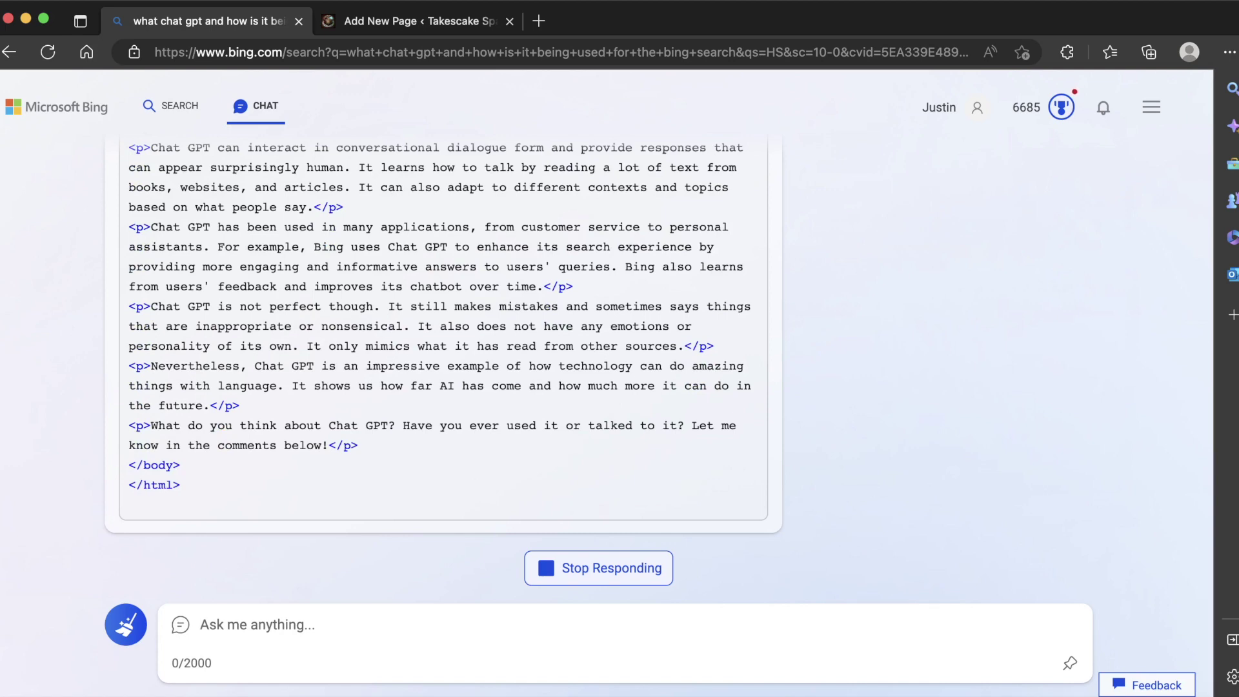
Copy the chat's HTML blog post response and switch to the new WordPress page on takescake.com
{"action": "scroll", "coordinate": [658, 361], "scroll_direction": "up", "scroll_amount": 10}
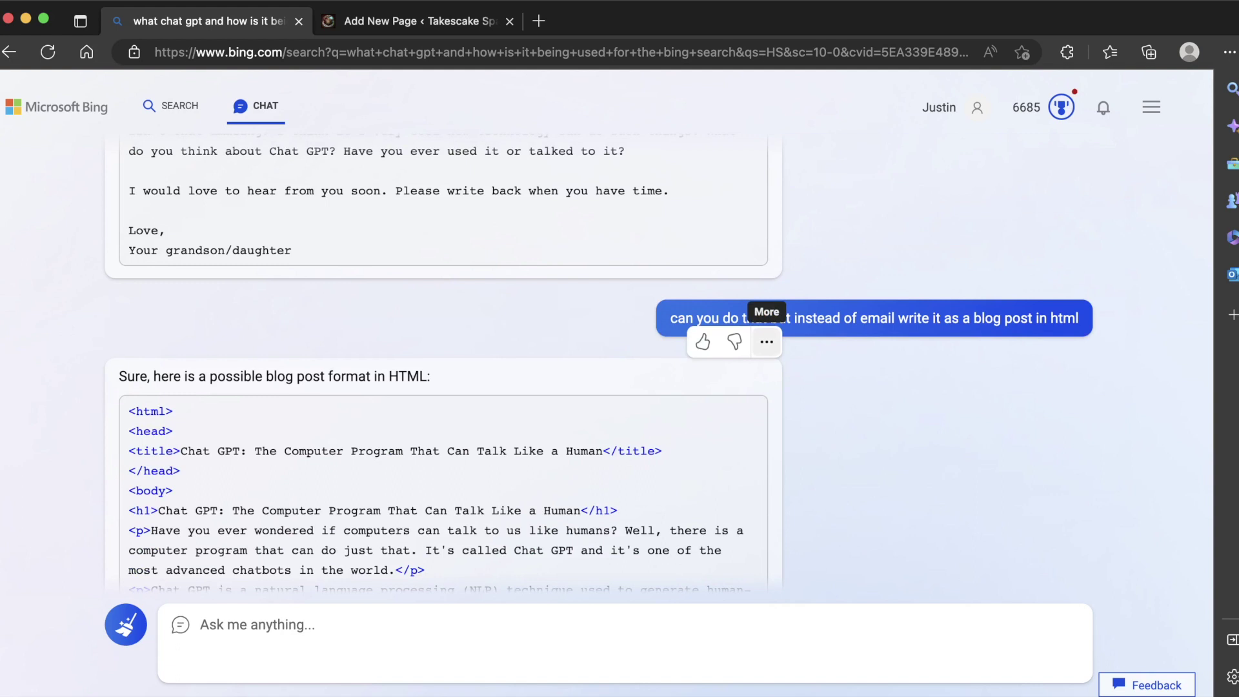
{"action": "left_click", "coordinate": [767, 341]}
{"action": "left_click", "coordinate": [791, 375]}
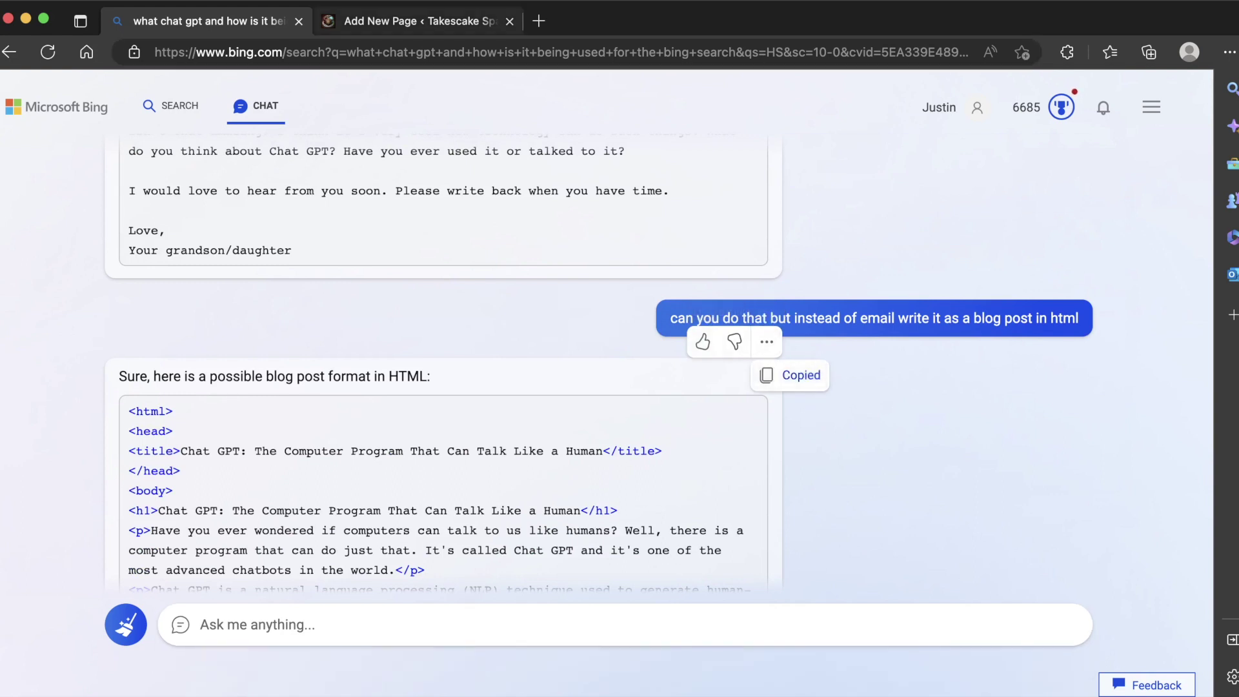
{"action": "left_click", "coordinate": [420, 21]}
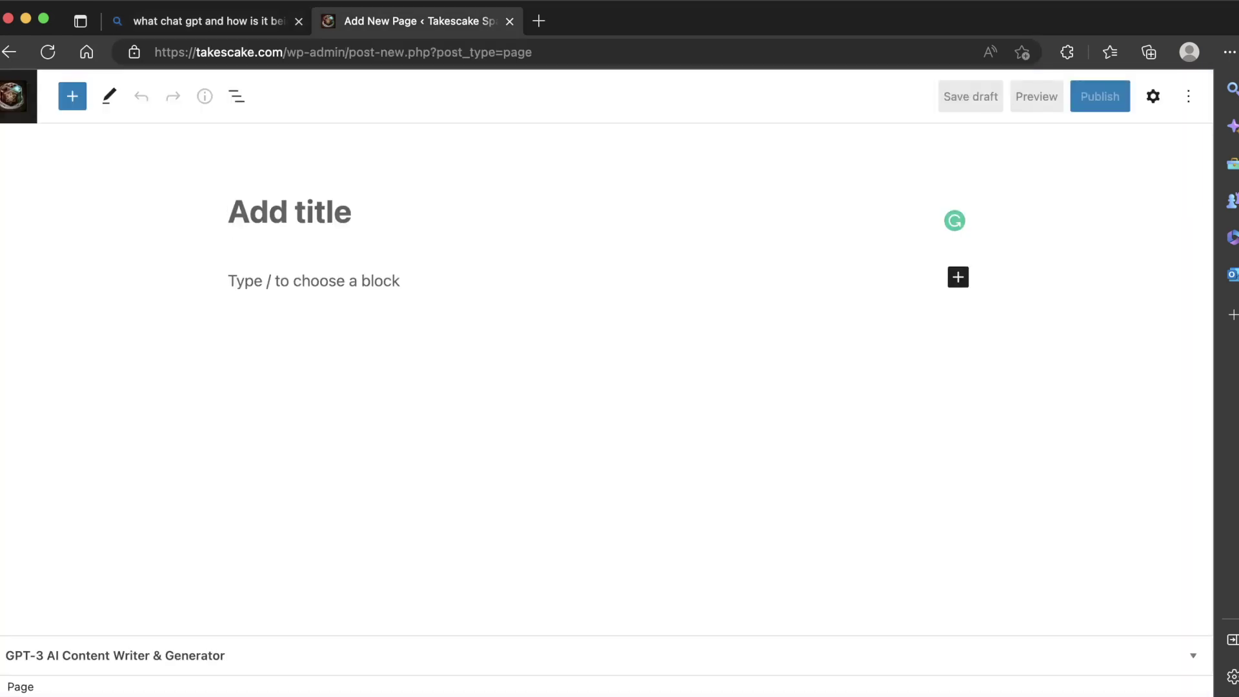
Try pasting the copied response into the page body in the visual editor, and undo the paste
{"action": "left_click", "coordinate": [232, 281]}
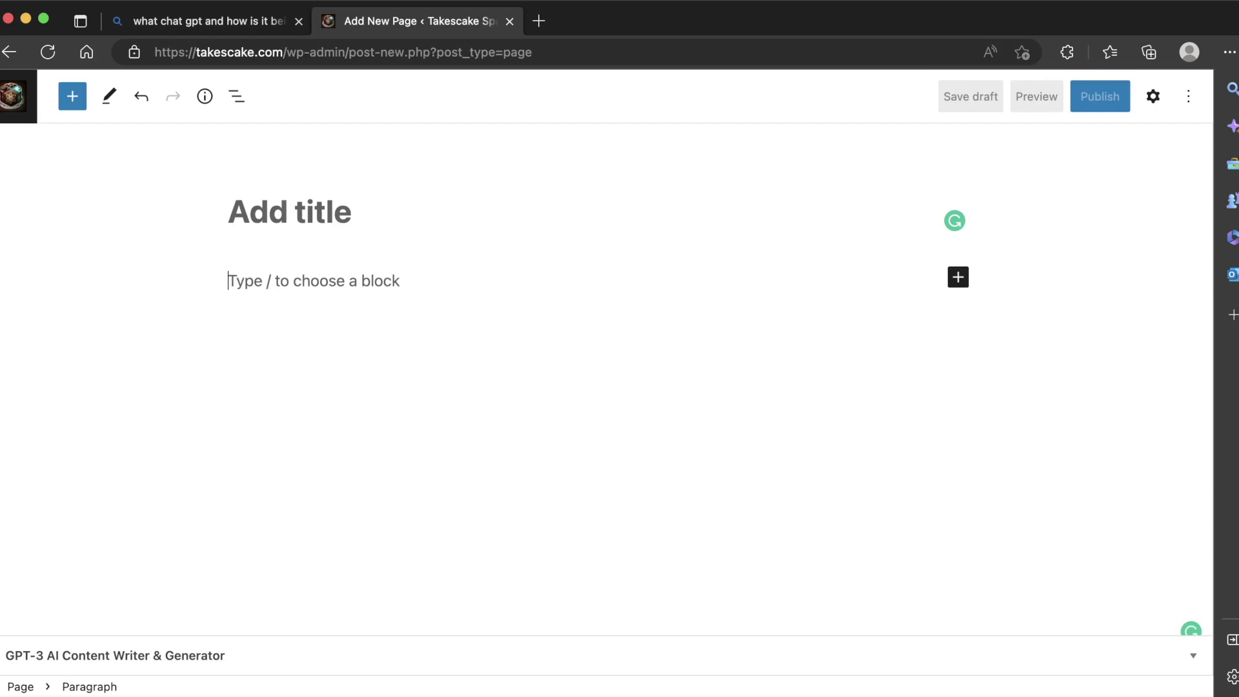
{"action": "key", "text": "super+v"}
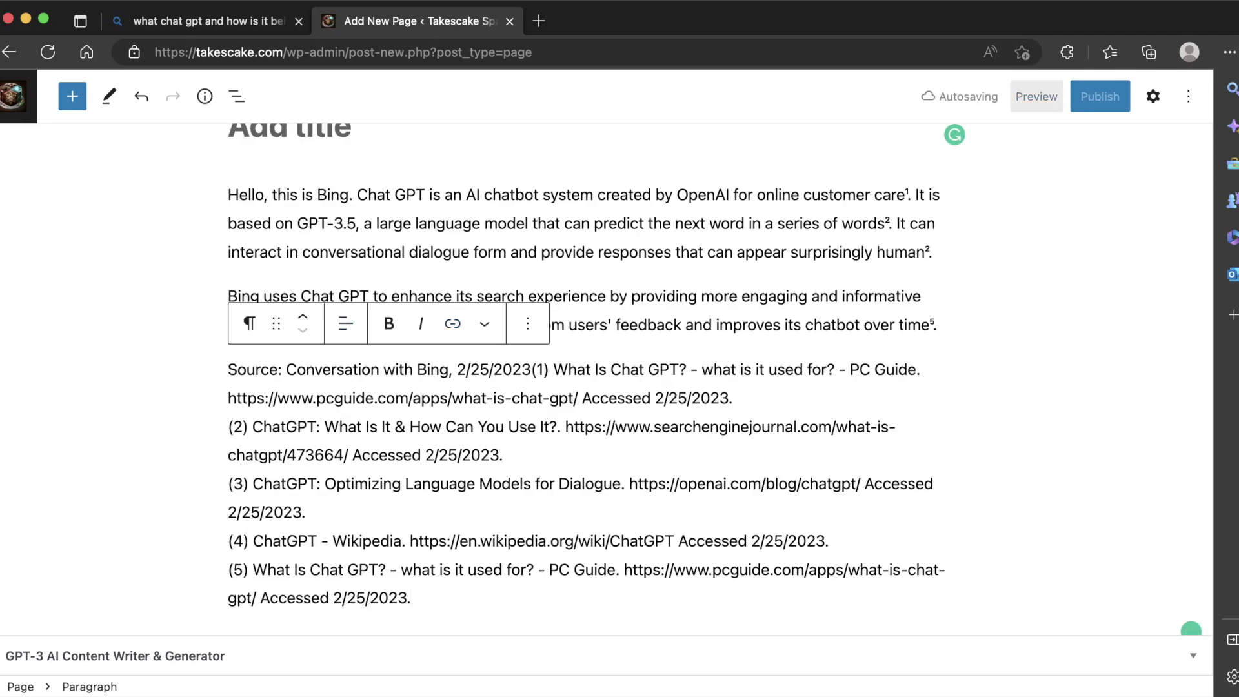
{"action": "scroll", "coordinate": [586, 387], "scroll_direction": "up", "scroll_amount": 2}
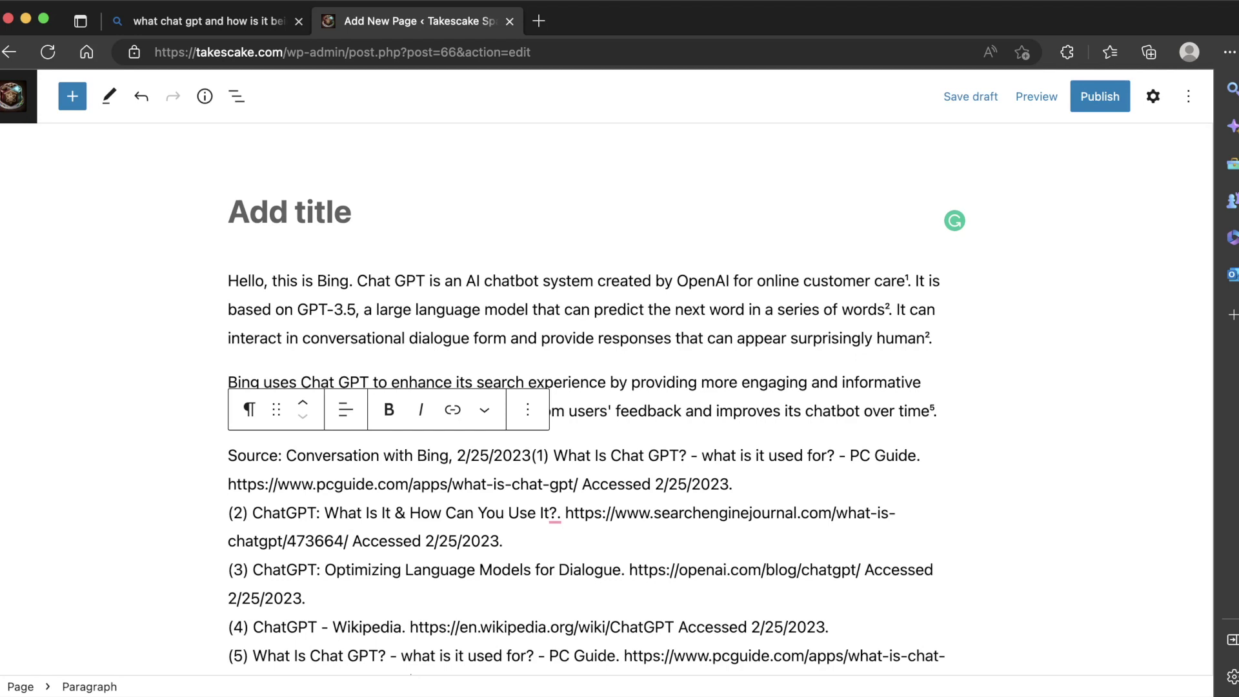
{"action": "key", "text": "super+z"}
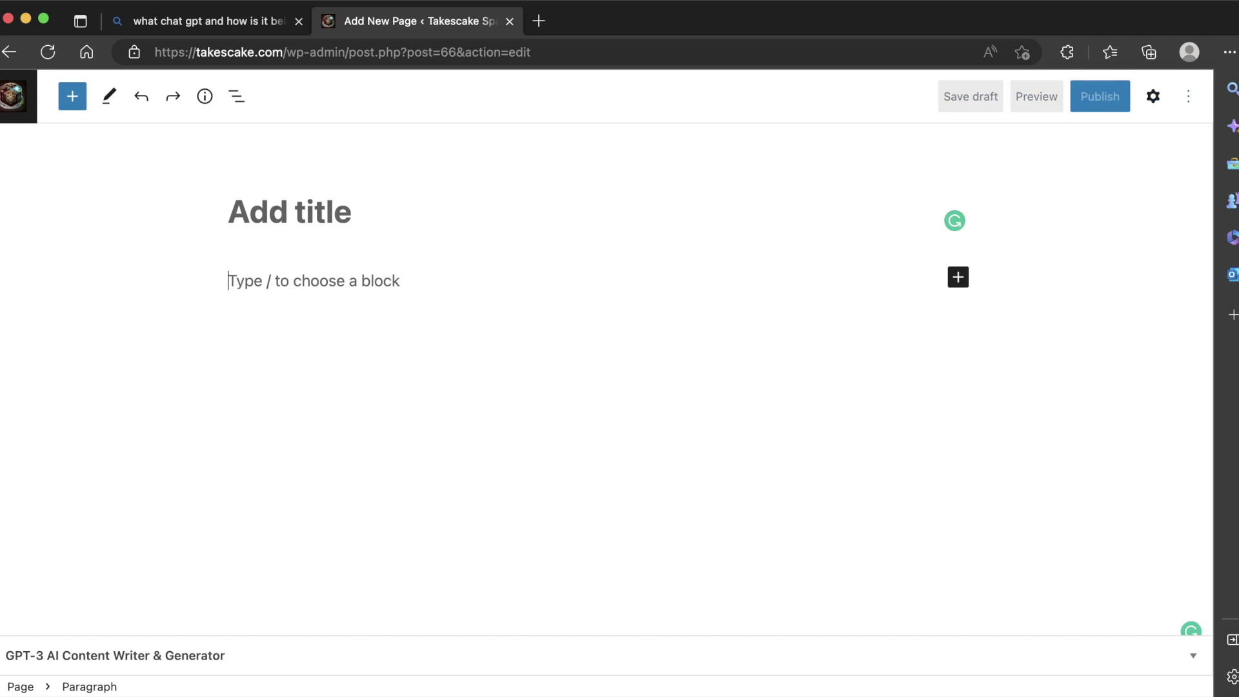
Switch the WordPress page to the code editor and paste the copied response into its content area
{"action": "left_click", "coordinate": [1189, 96]}
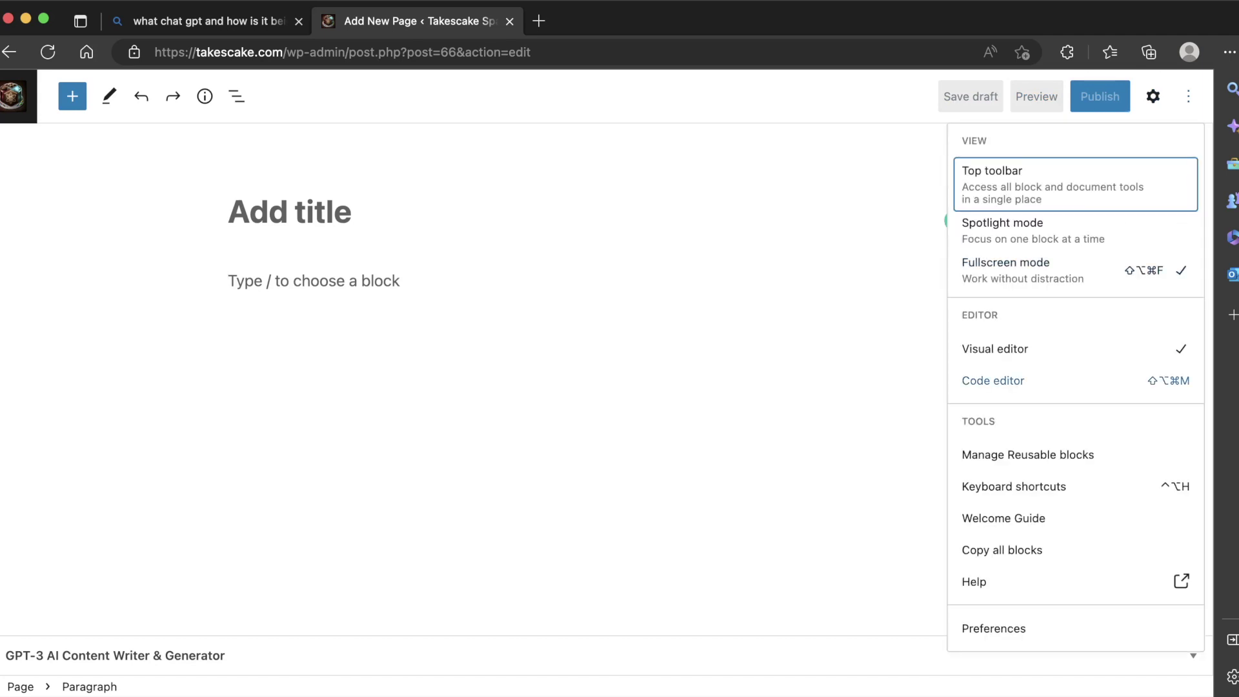
{"action": "left_click", "coordinate": [993, 380]}
{"action": "left_click", "coordinate": [165, 347]}
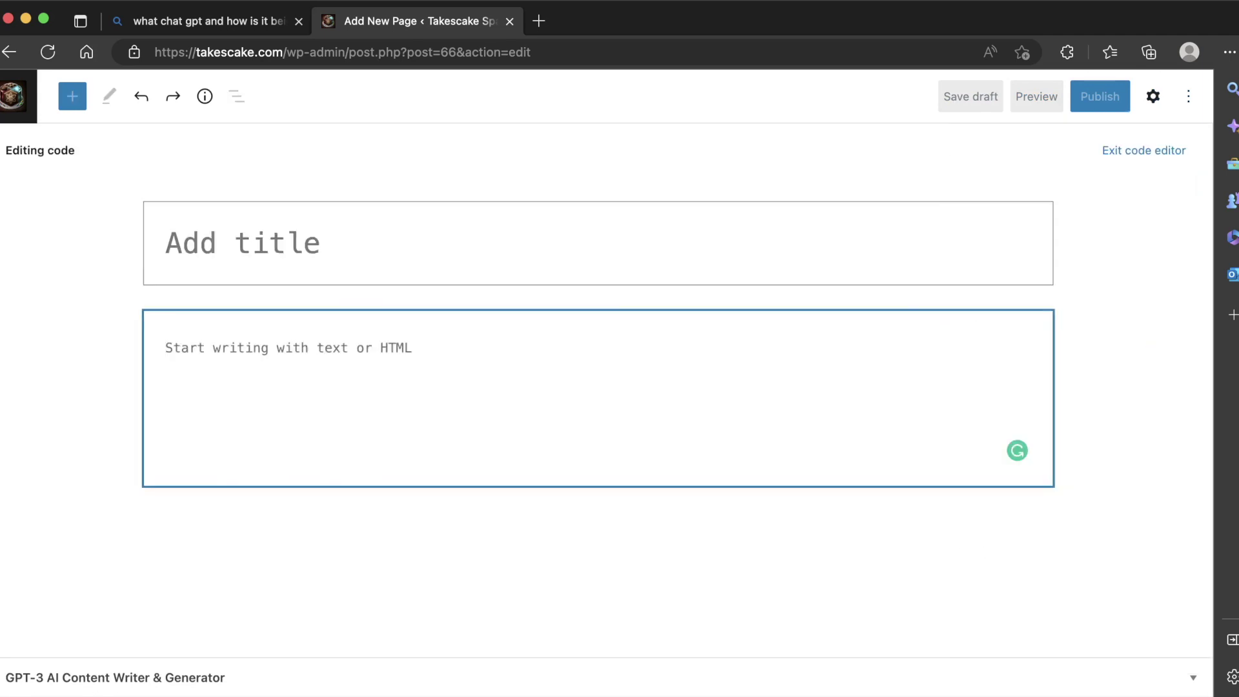
{"action": "key", "text": "super+v"}
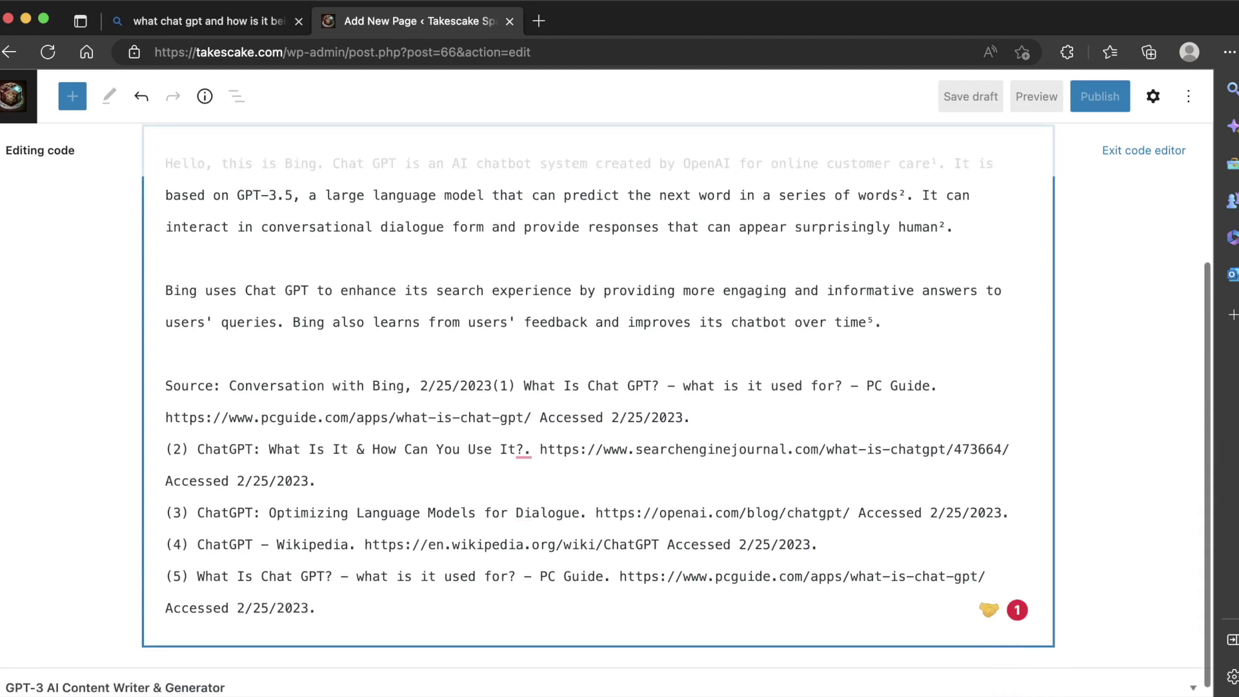
Try recopying the HTML blog post response in the Bing chat and pasting it over the WordPress page's whole content
{"action": "scroll", "coordinate": [598, 406], "scroll_direction": "up", "scroll_amount": 1}
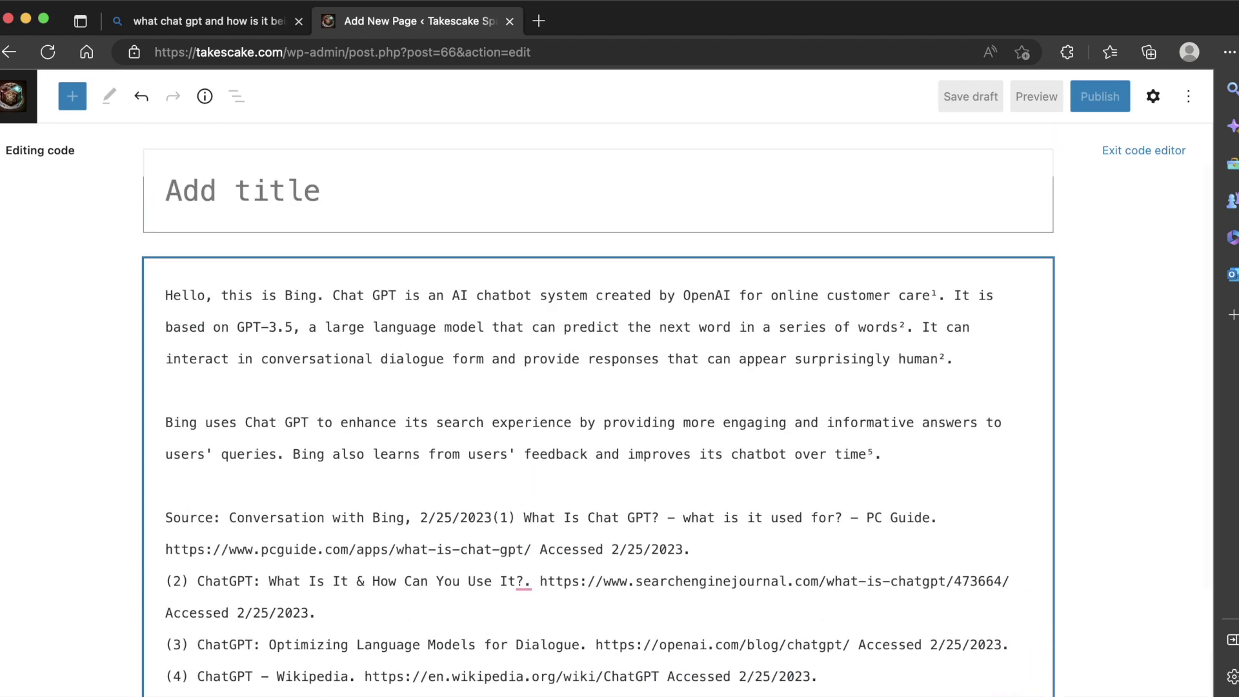
{"action": "left_click", "coordinate": [200, 21]}
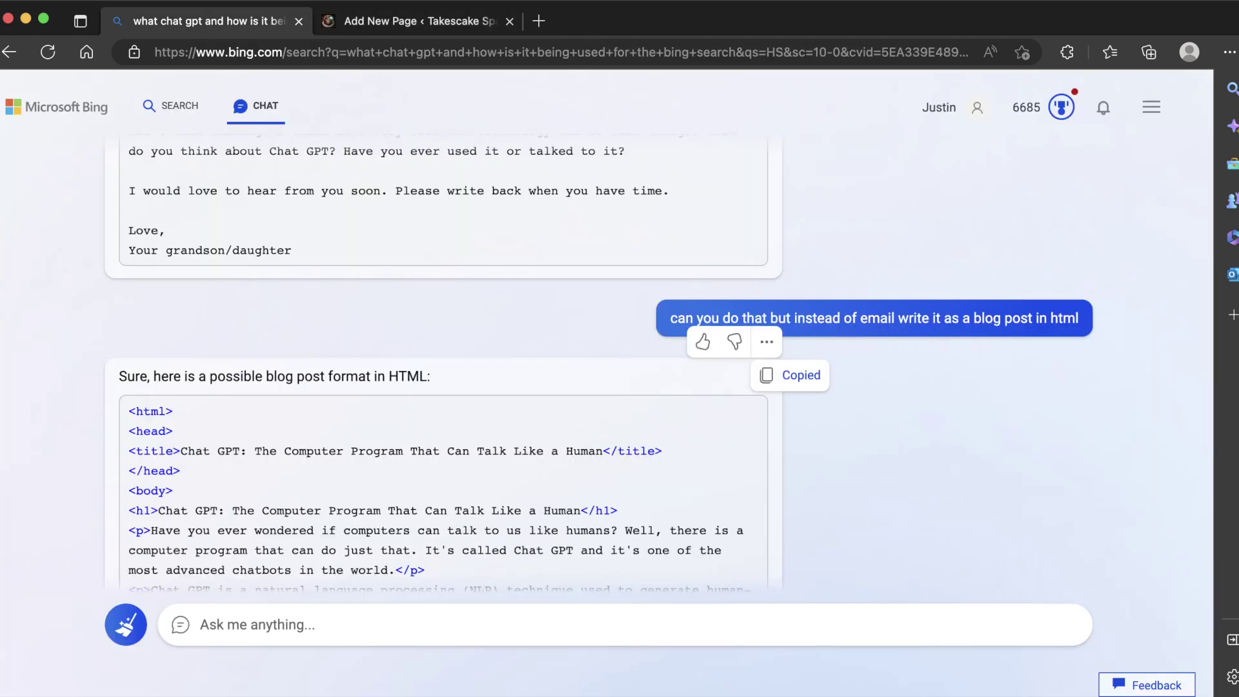
{"action": "scroll", "coordinate": [767, 313], "scroll_direction": "down", "scroll_amount": 1}
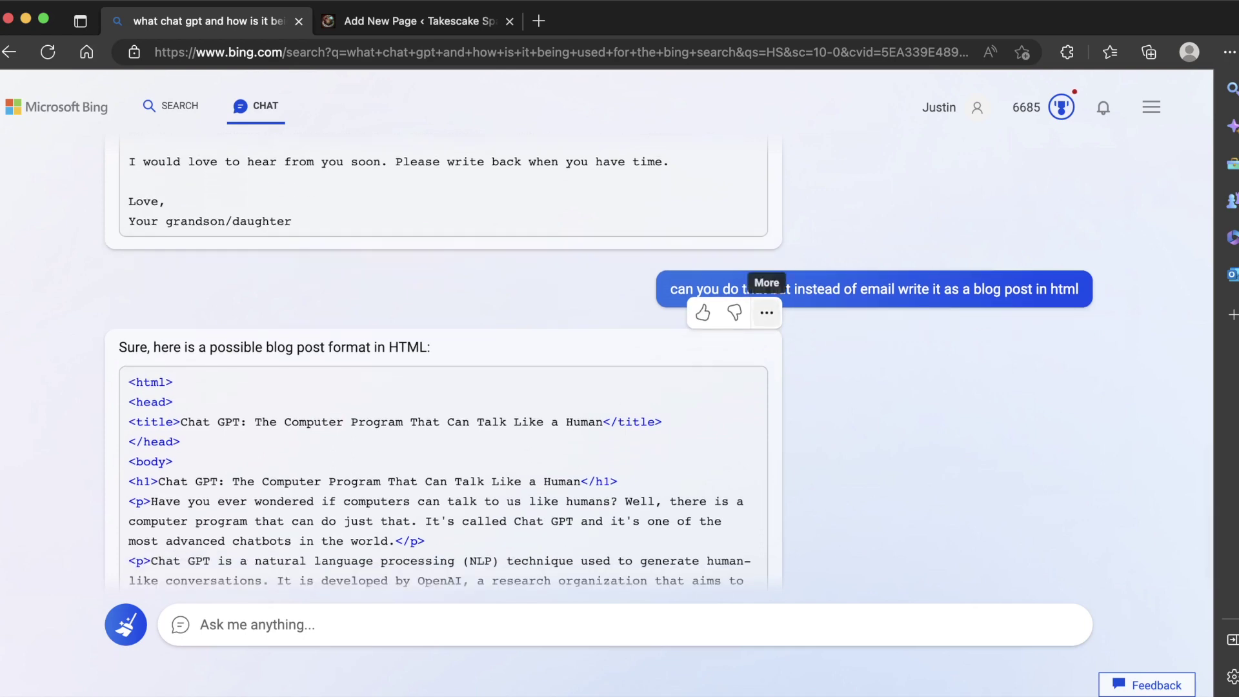
{"action": "left_click", "coordinate": [791, 346]}
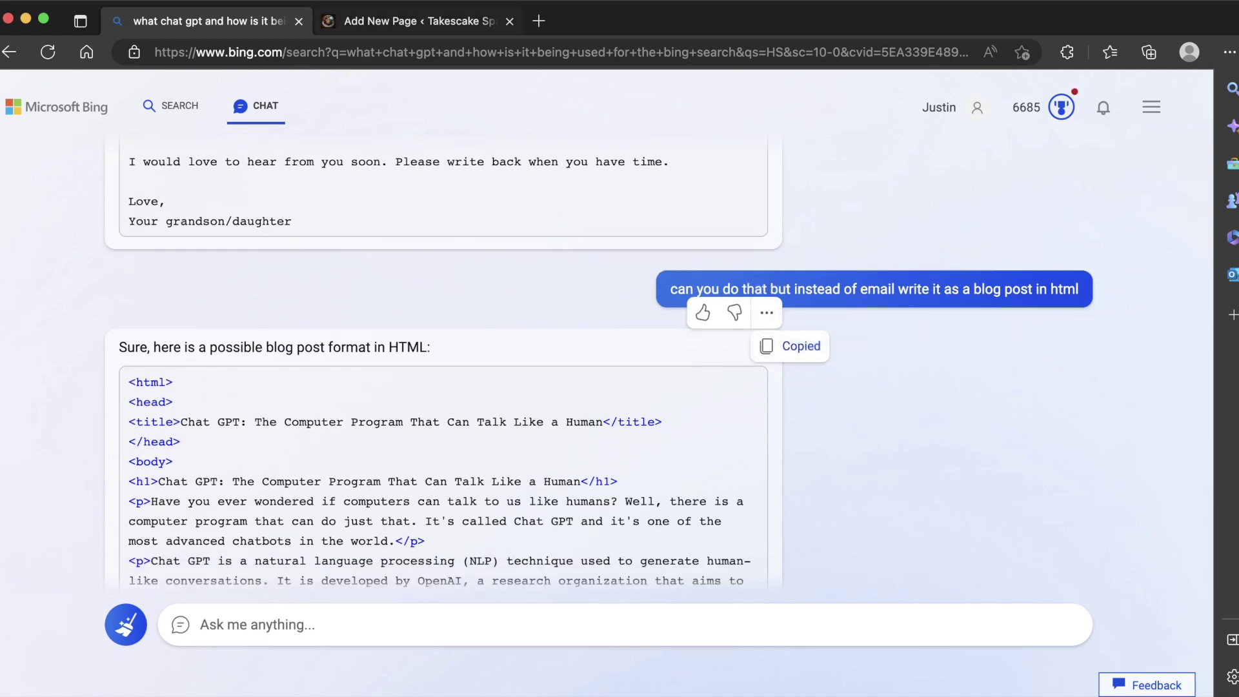
{"action": "left_click", "coordinate": [452, 21]}
{"action": "key", "text": "super+a"}
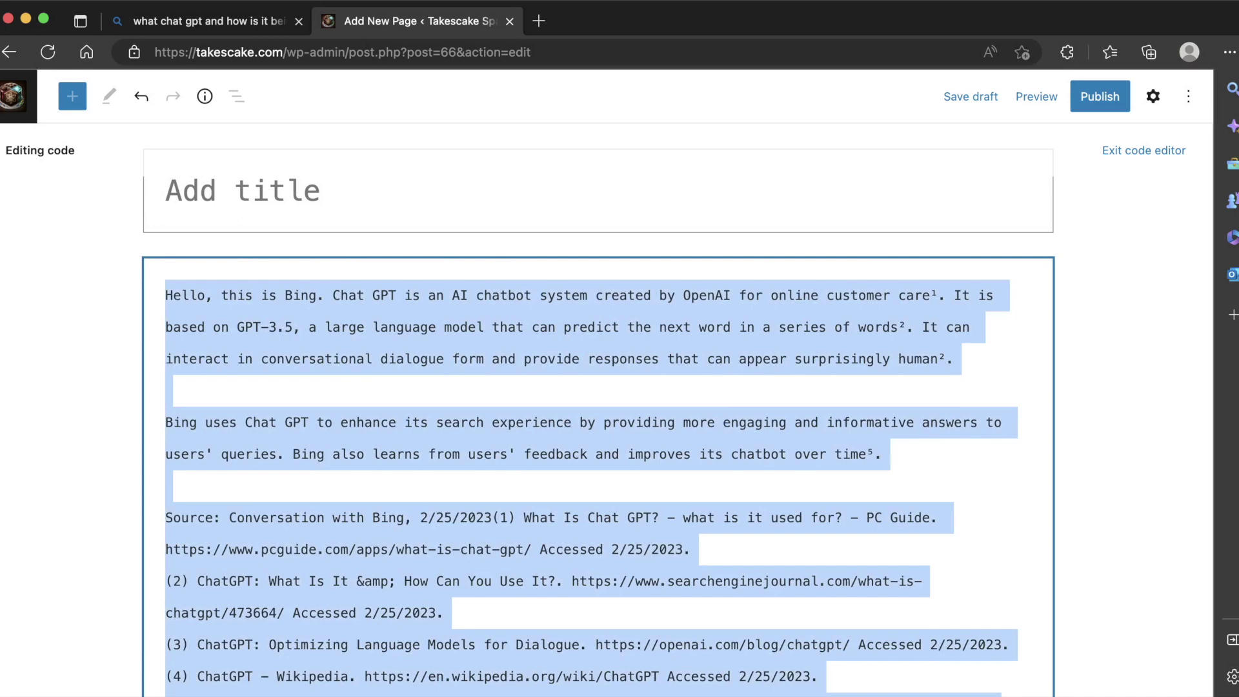
{"action": "key", "text": "super+v"}
Delete the two introductory paragraphs above the source list in the page's content
{"action": "left_click_drag", "start_coordinate": [881, 403], "coordinate": [165, 244]}
{"action": "key", "text": "BackSpace"}
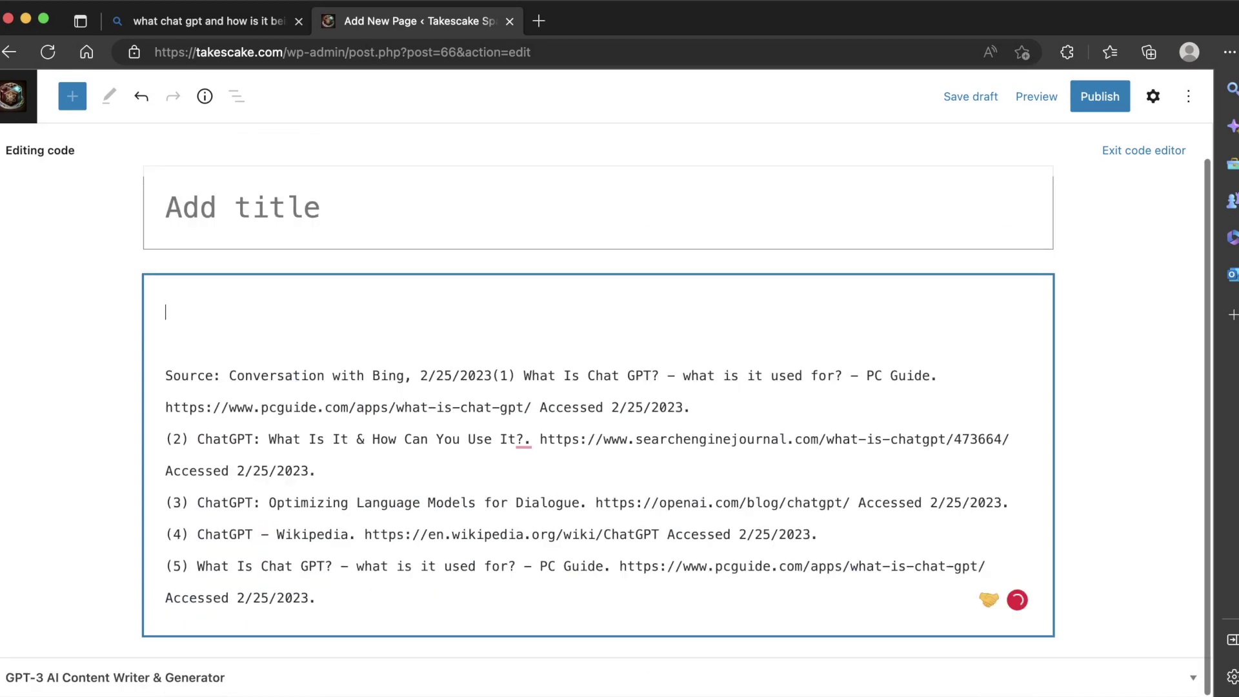
Go back to the Bing chat and copy the blog post's full HTML code, from the opening html tag to the closing one
{"action": "key", "text": "ctrl+shift+Tab"}
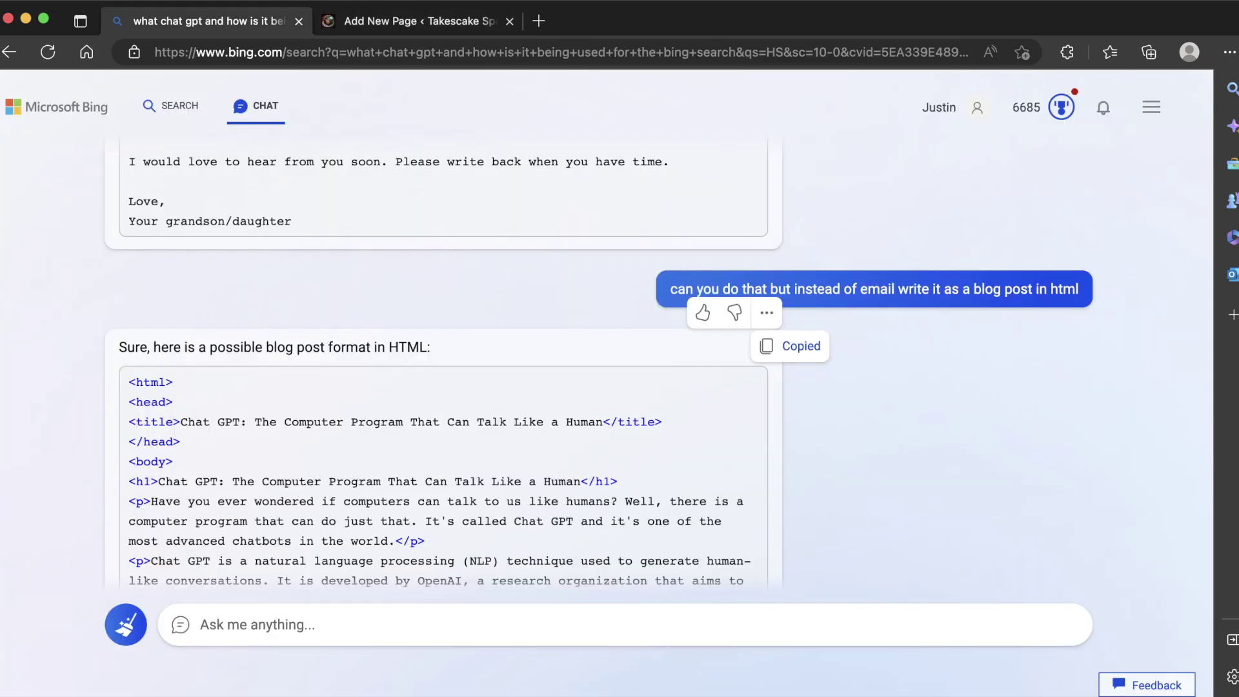
{"action": "left_click_drag", "start_coordinate": [136, 382], "coordinate": [455, 521]}
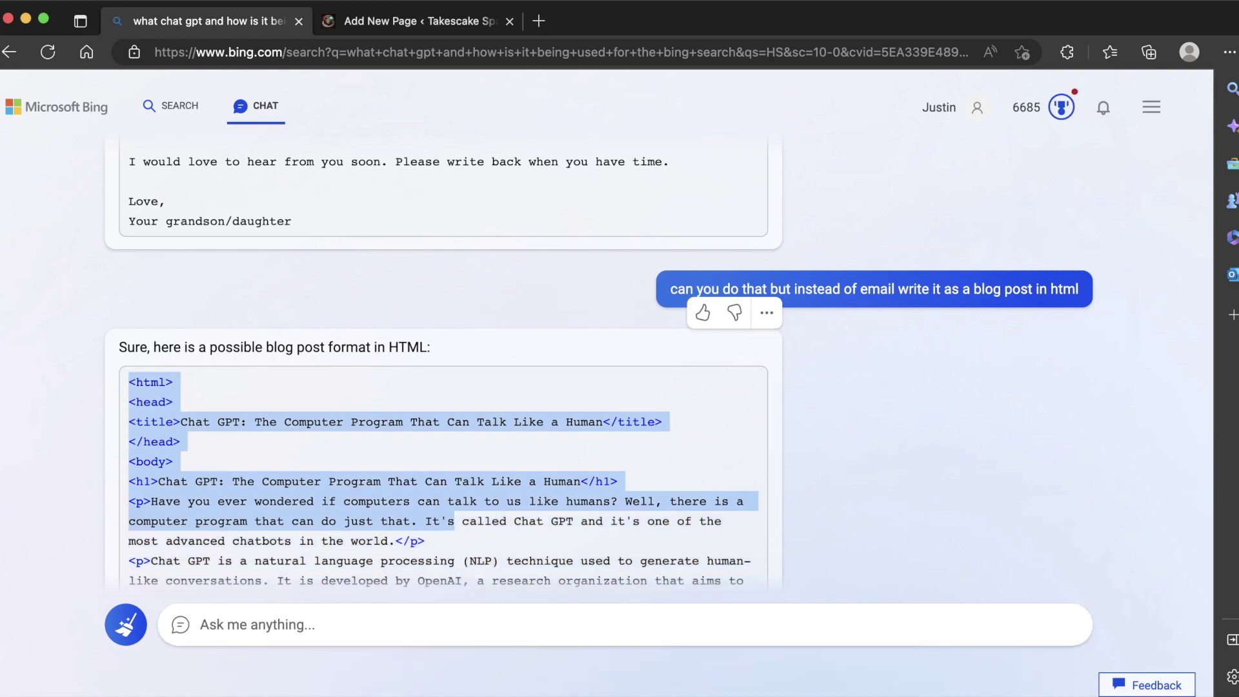
{"action": "scroll", "coordinate": [455, 387], "scroll_direction": "down", "scroll_amount": 5}
{"action": "scroll", "coordinate": [455, 387], "scroll_direction": "down", "scroll_amount": 5}
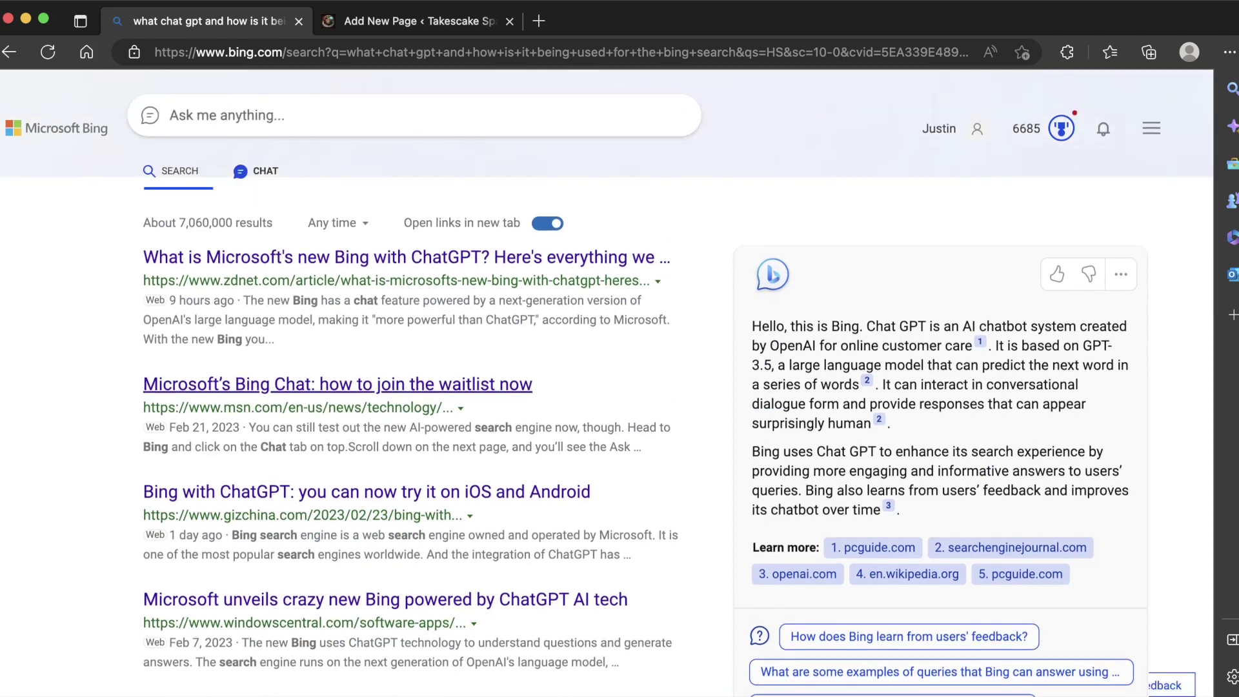
{"action": "scroll", "coordinate": [607, 387], "scroll_direction": "up", "scroll_amount": 3}
{"action": "left_click_drag", "start_coordinate": [182, 486], "coordinate": [203, 246]}
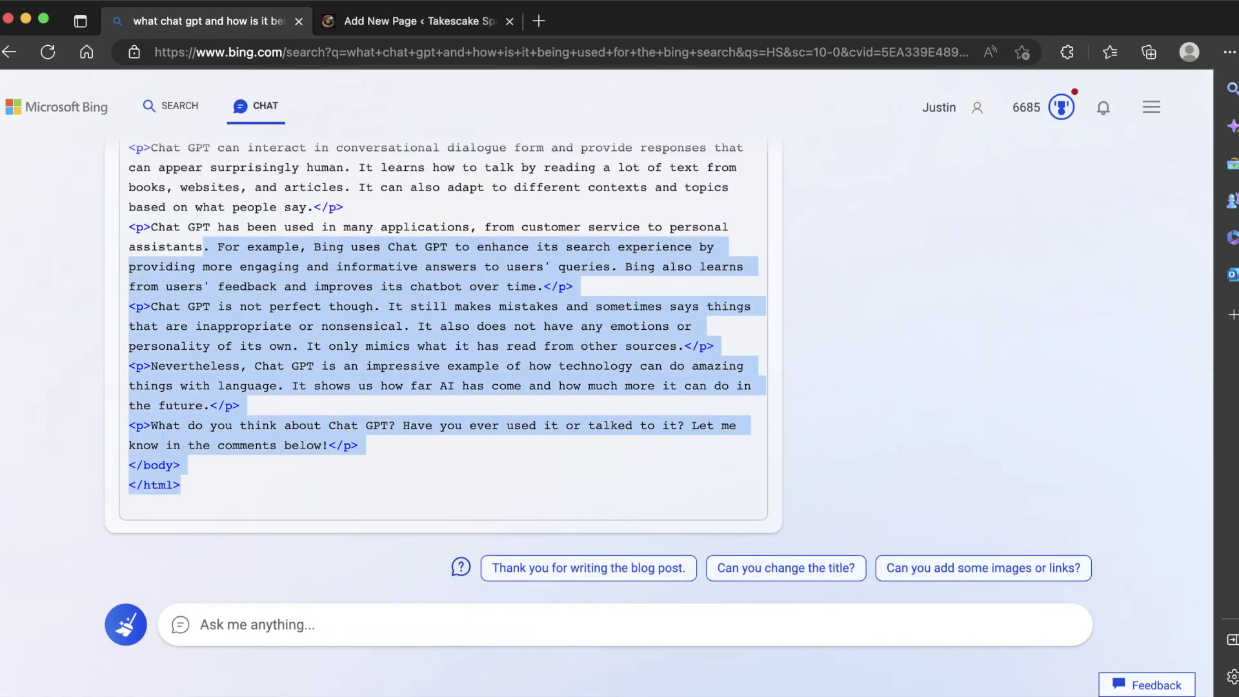
{"action": "scroll", "coordinate": [445, 361], "scroll_direction": "up", "scroll_amount": 4}
{"action": "scroll", "coordinate": [446, 362], "scroll_direction": "up", "scroll_amount": 3}
{"action": "left_click_drag", "start_coordinate": [203, 247], "coordinate": [128, 238]}
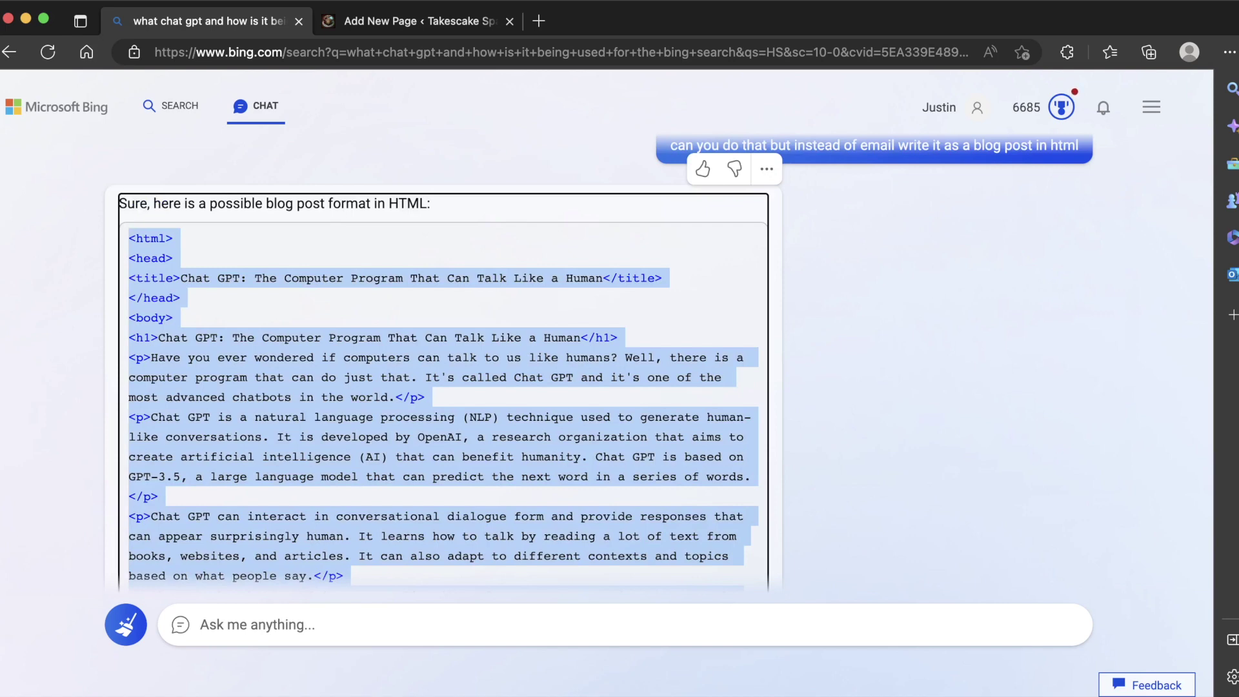
Switch to the WordPress page and paste the HTML code above the source list, adding blank lines between them
{"action": "key", "text": "ctrl+Tab"}
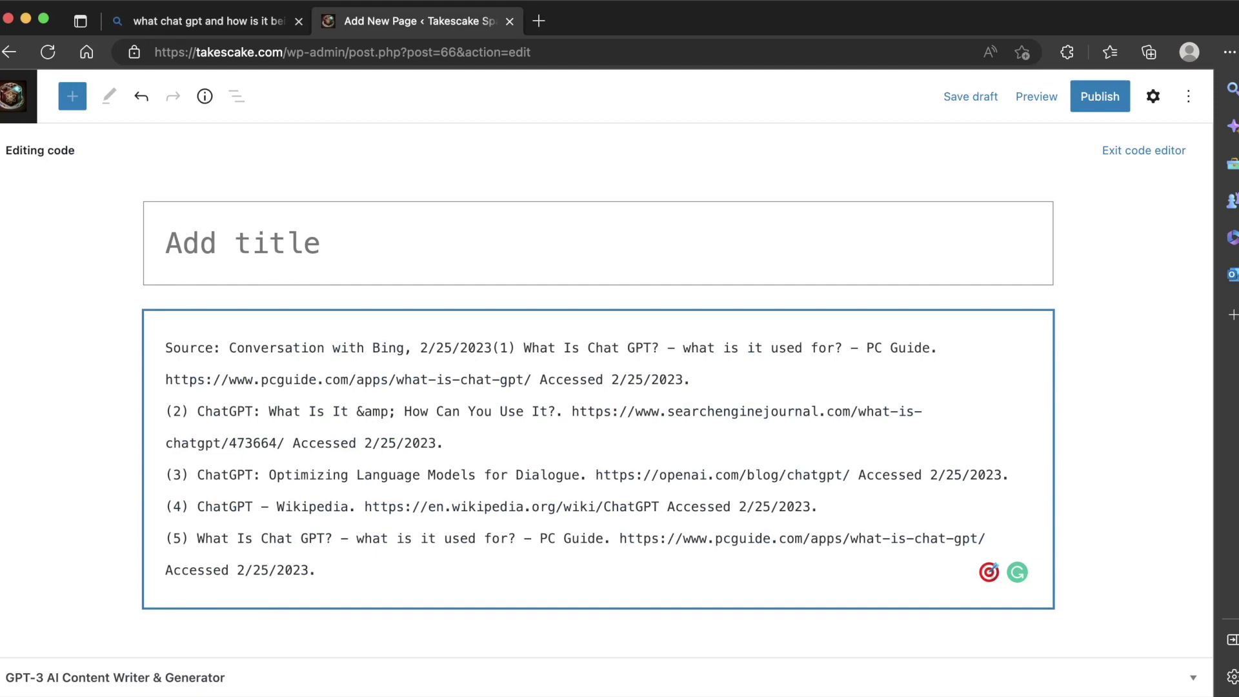
{"action": "key", "text": "Return"}
{"action": "key", "text": "Return"}
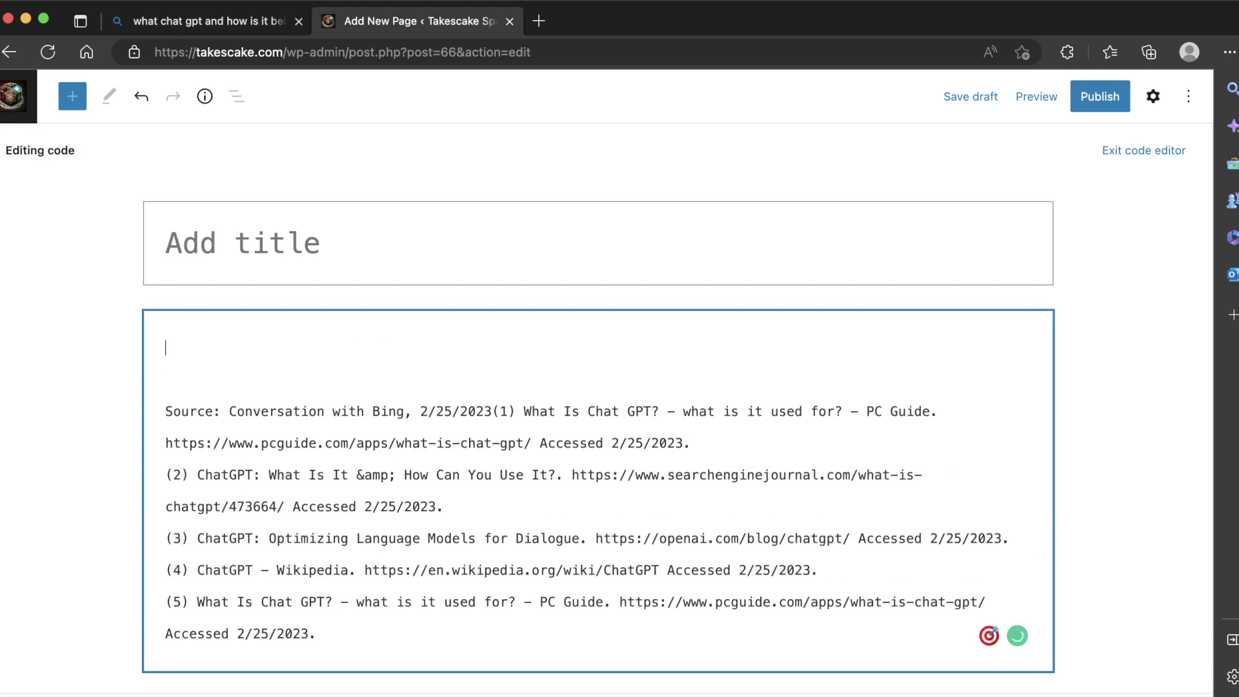
{"action": "key", "text": "super+v"}
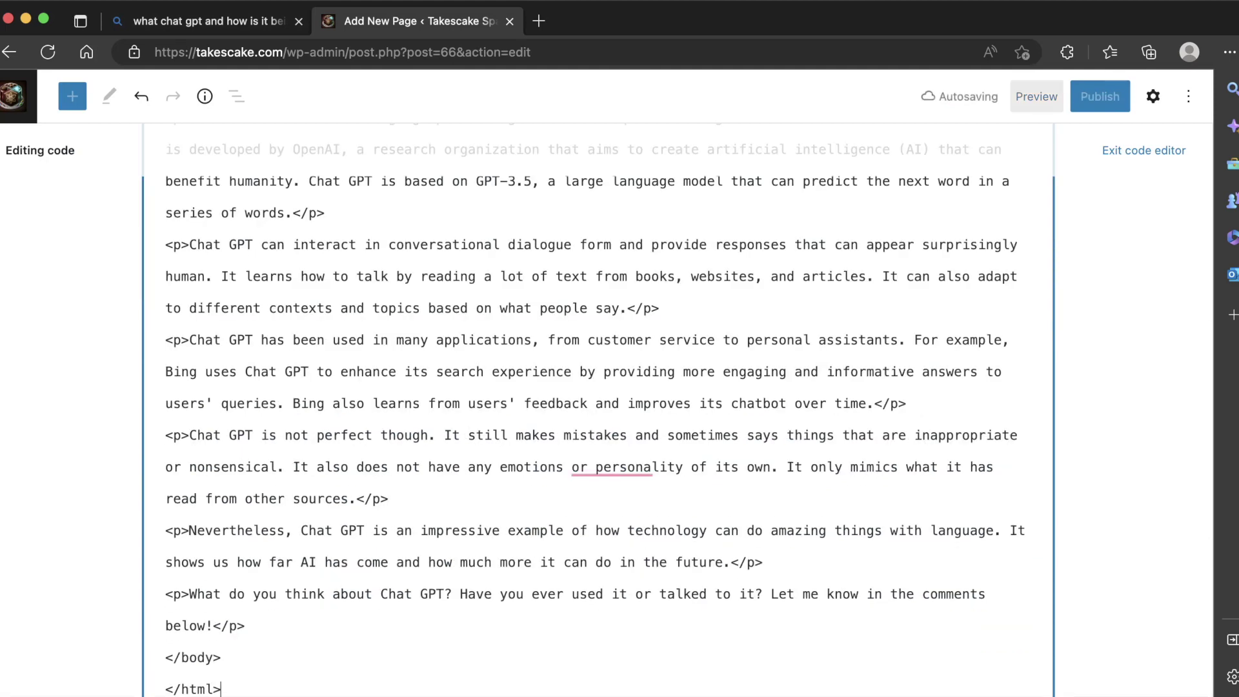
Copy the text inside the title tag and paste it as the page title, "Chat GPT: The Computer Program That Can Talk Like a Human"
{"action": "scroll", "coordinate": [598, 387], "scroll_direction": "up", "scroll_amount": 15}
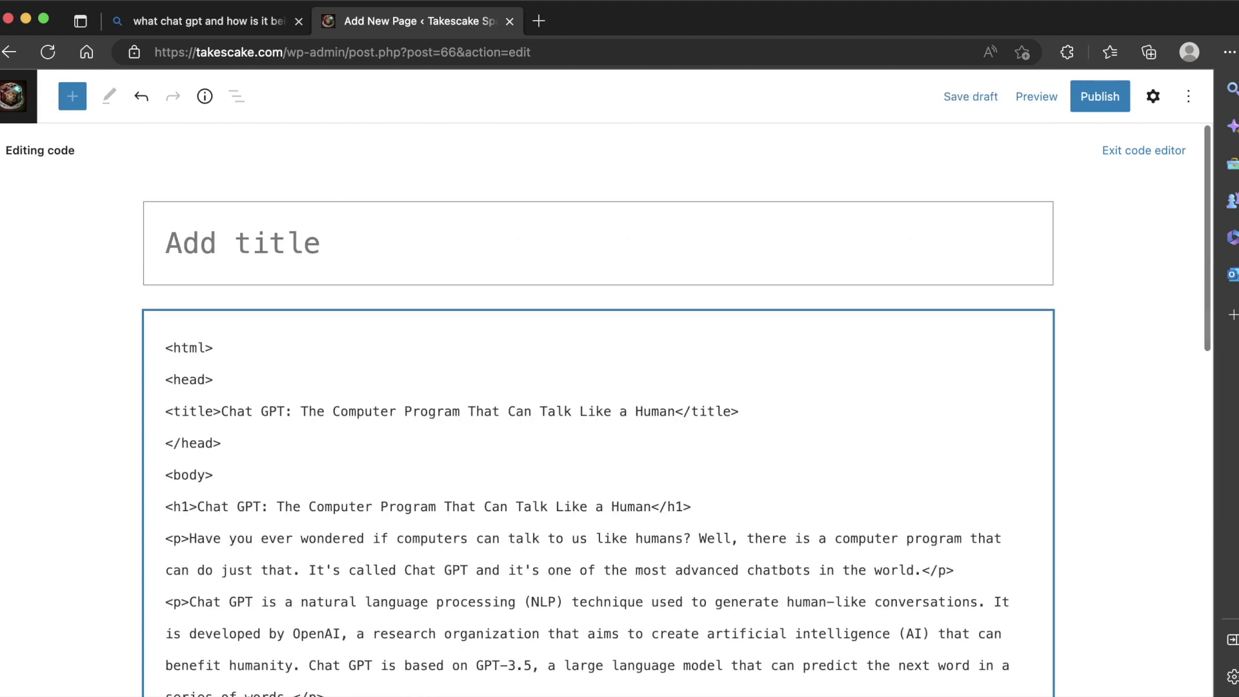
{"action": "left_click_drag", "start_coordinate": [221, 411], "coordinate": [675, 411]}
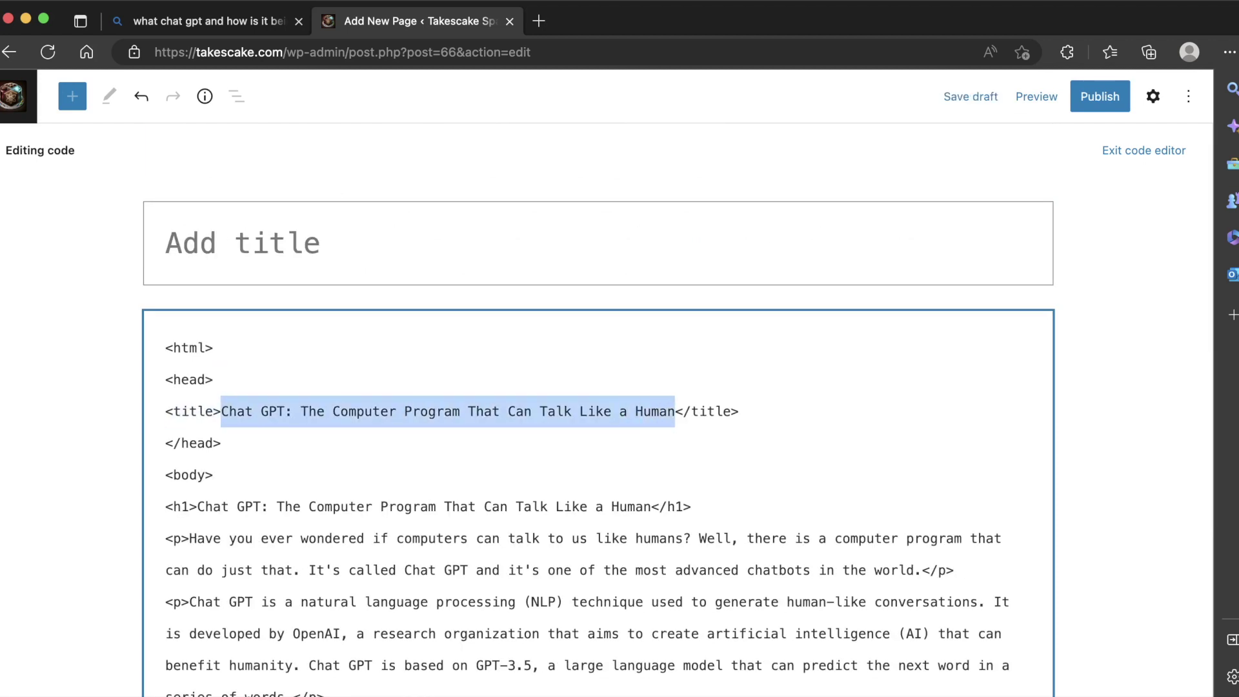
{"action": "left_click", "coordinate": [166, 243]}
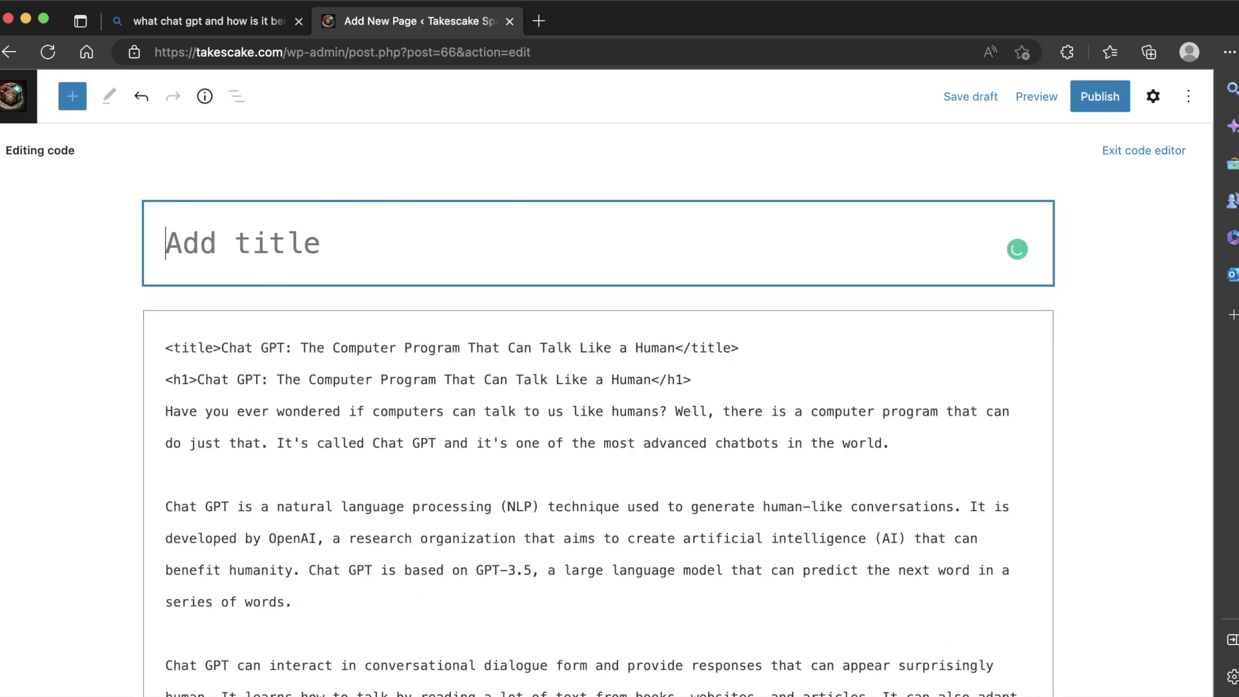
{"action": "key", "text": "super+v"}
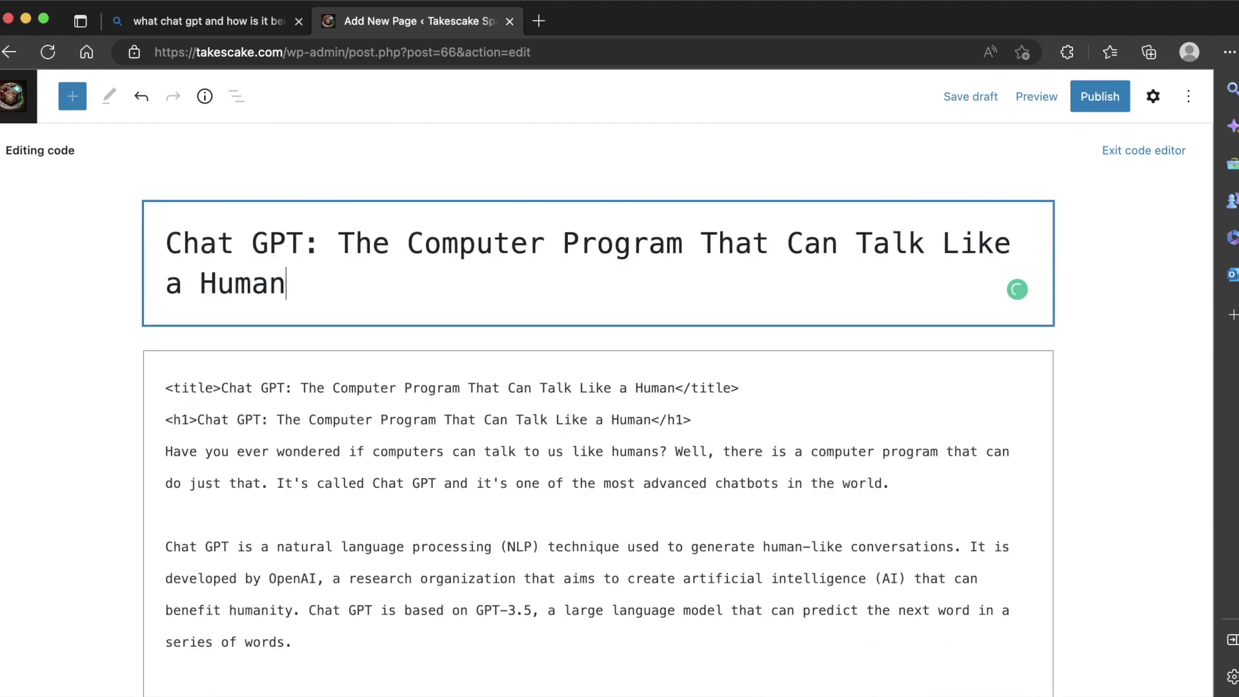
Delete the line with the title tag from the start of the page's content
{"action": "left_click", "coordinate": [691, 420]}
{"action": "key", "text": "super+shift+Up"}
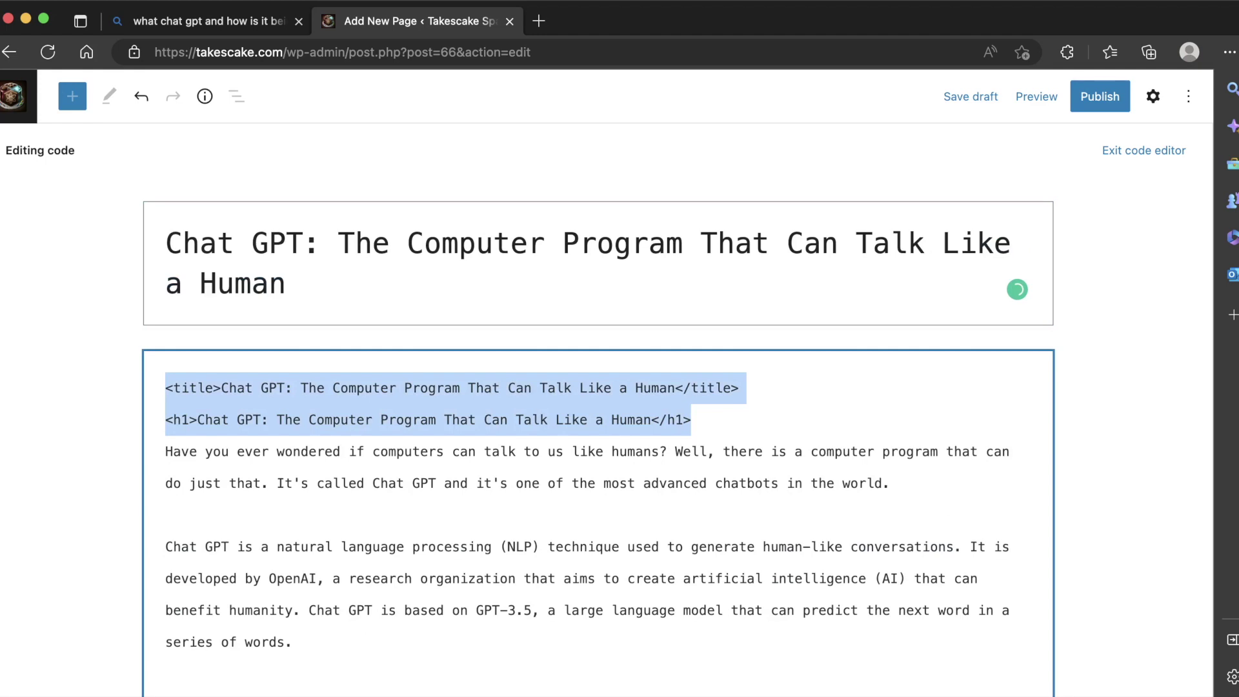
{"action": "left_click", "coordinate": [692, 419]}
{"action": "left_click_drag", "start_coordinate": [740, 388], "coordinate": [165, 388]}
{"action": "key", "text": "BackSpace"}
{"action": "key", "text": "BackSpace"}
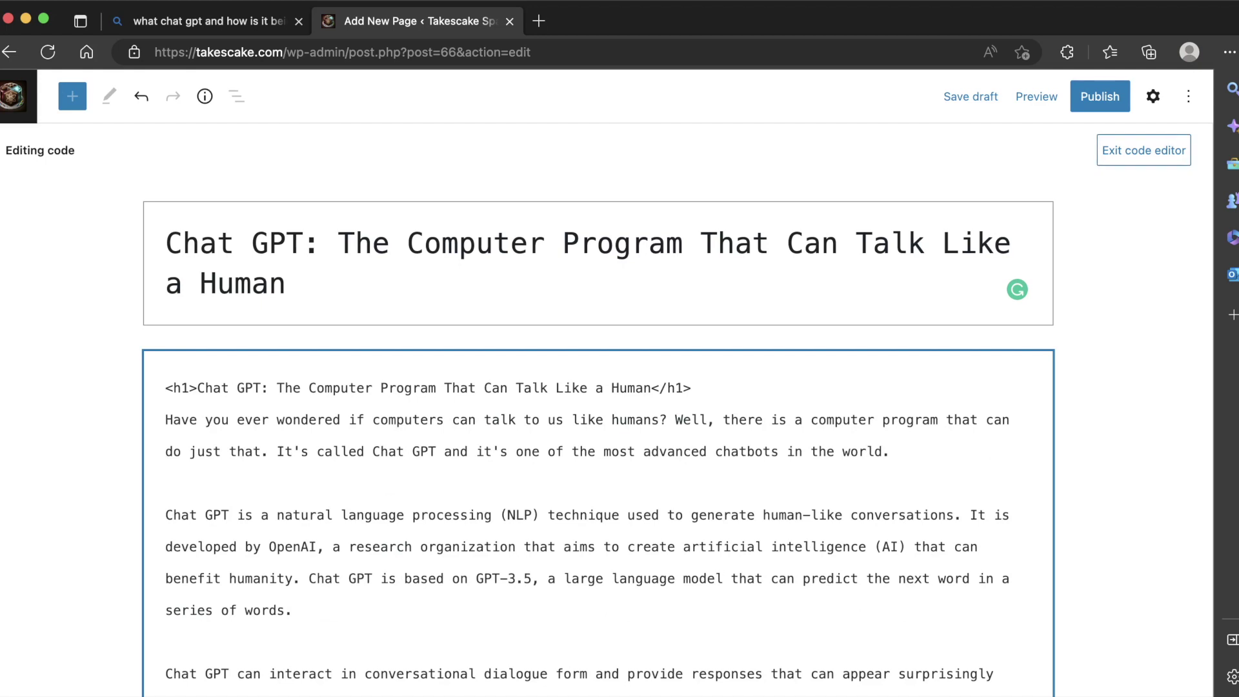
Check the page in the visual editor, return to the code editor and delete the duplicate h1 heading line from the content
{"action": "left_click", "coordinate": [1144, 150]}
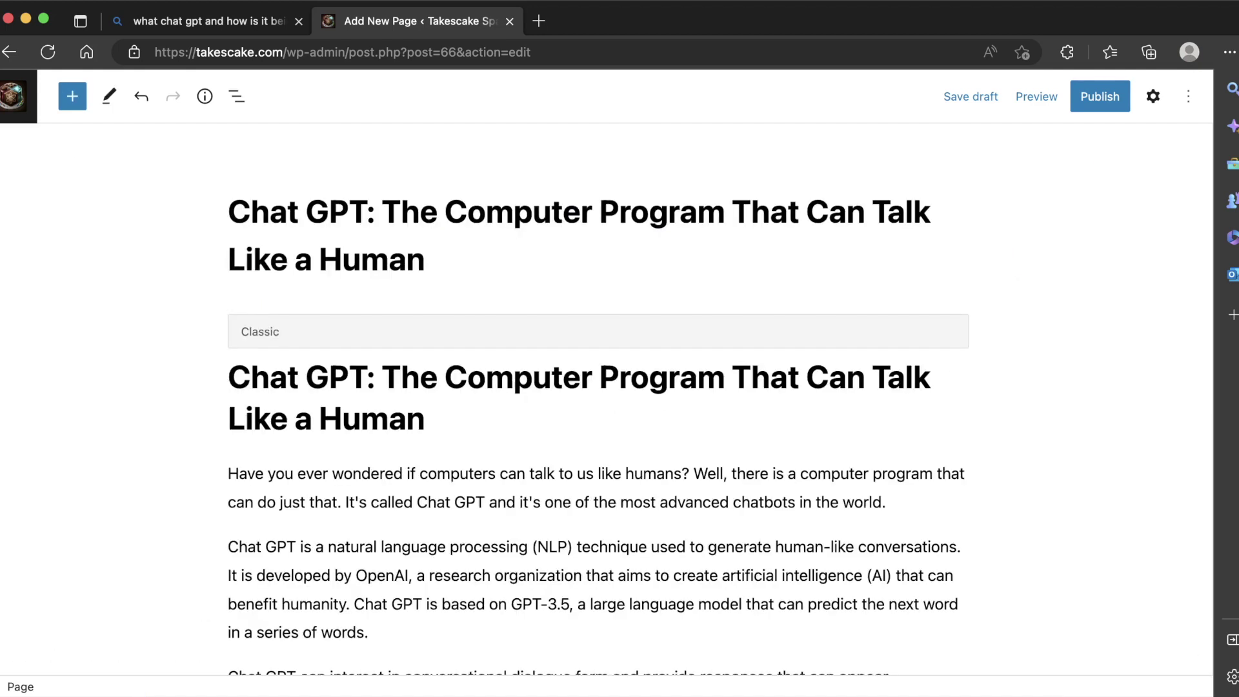
{"action": "left_click", "coordinate": [1189, 97]}
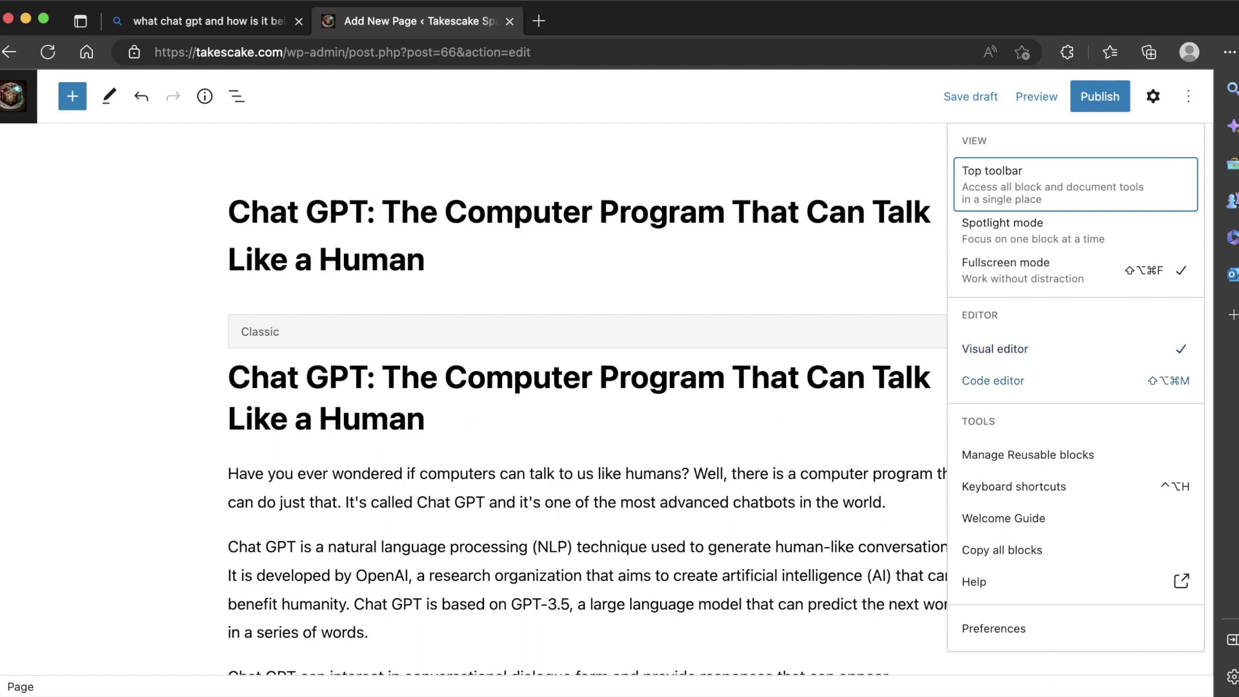
{"action": "left_click", "coordinate": [993, 380]}
{"action": "left_click_drag", "start_coordinate": [692, 388], "coordinate": [165, 388]}
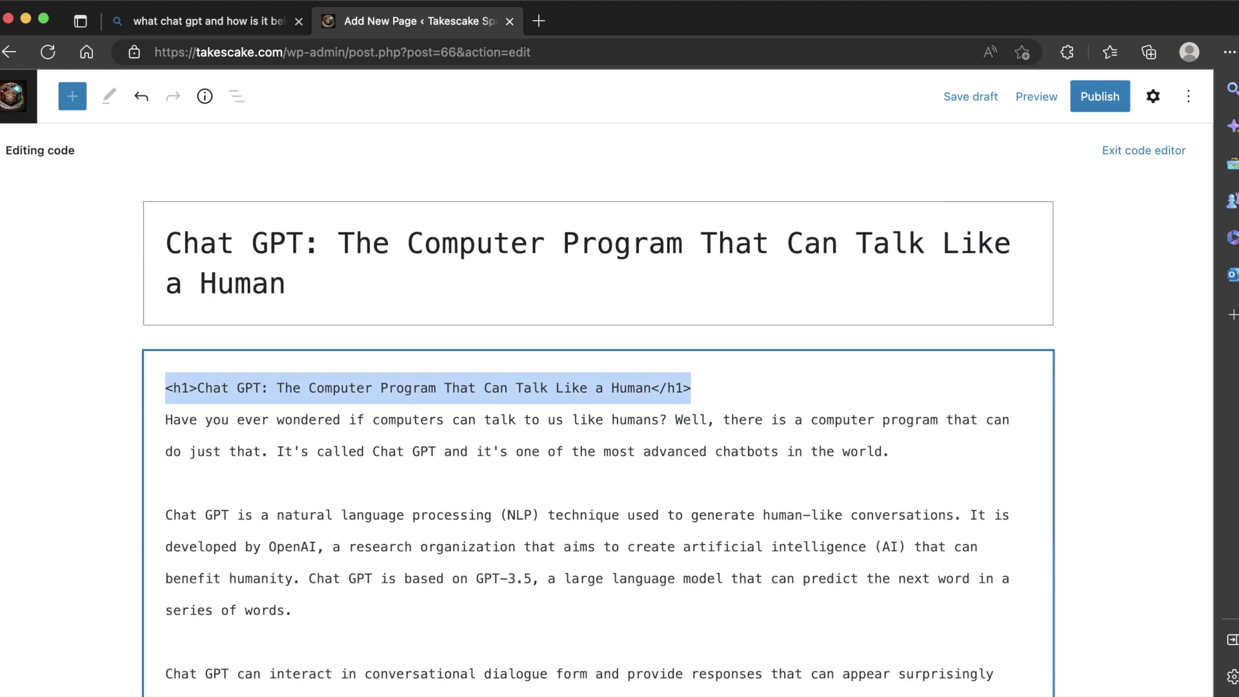
{"action": "key", "text": "BackSpace"}
{"action": "key", "text": "BackSpace"}
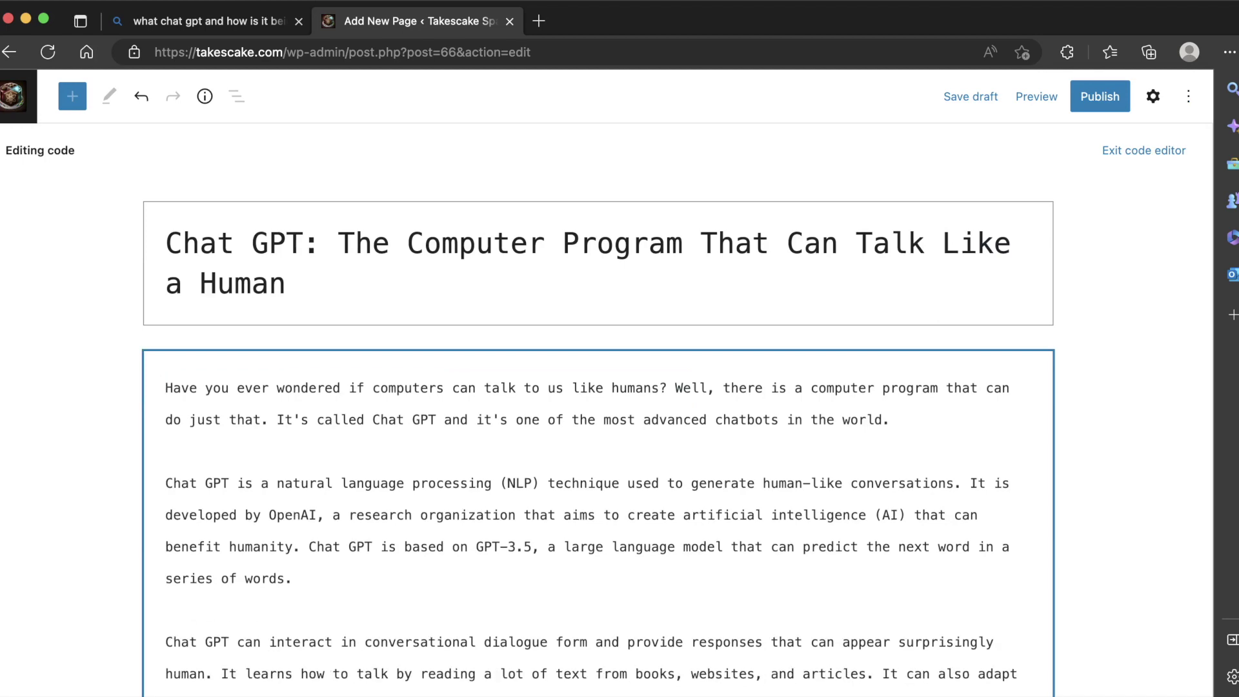
Review the page's code down to the source list and publish the page with public visibility, immediately
{"action": "scroll", "coordinate": [599, 413], "scroll_direction": "down", "scroll_amount": 6}
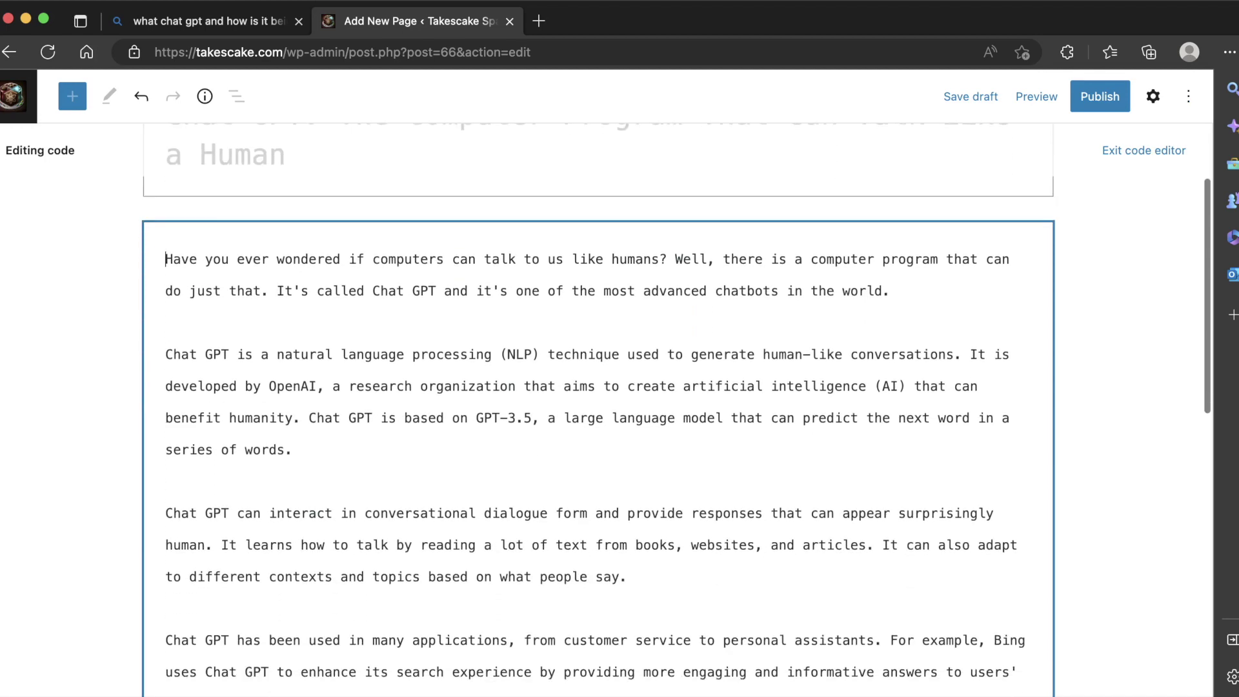
{"action": "scroll", "coordinate": [598, 413], "scroll_direction": "down", "scroll_amount": 1}
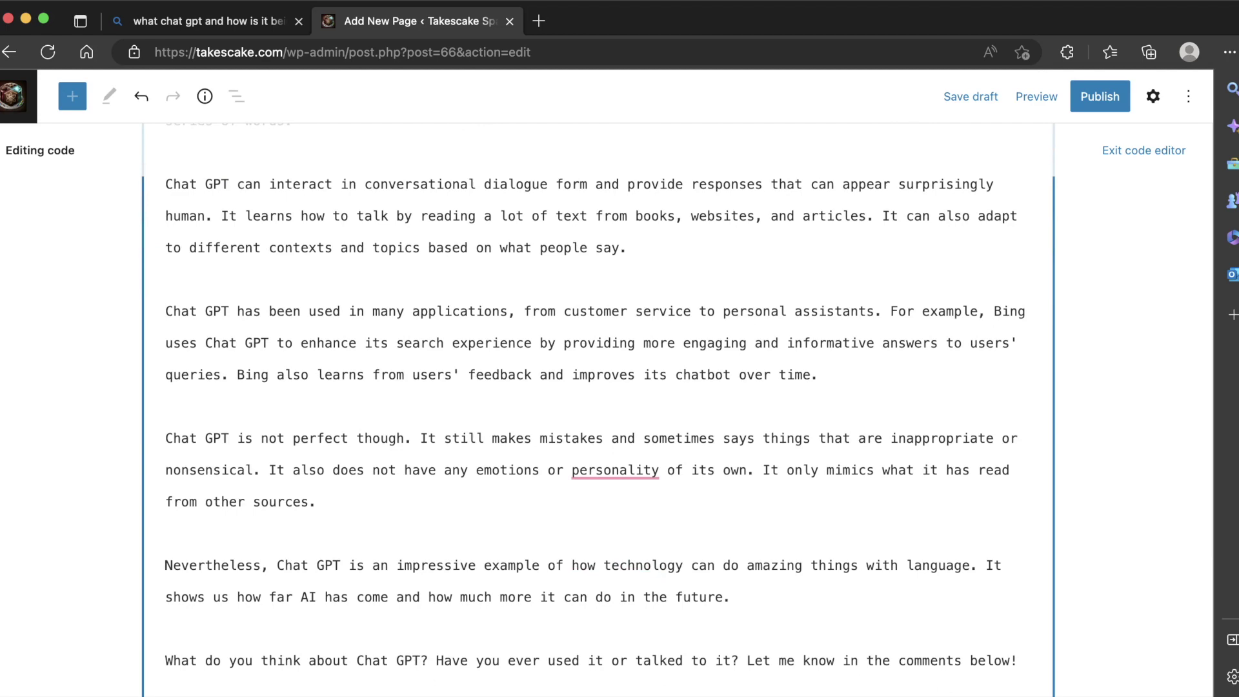
{"action": "scroll", "coordinate": [598, 413], "scroll_direction": "down", "scroll_amount": 4}
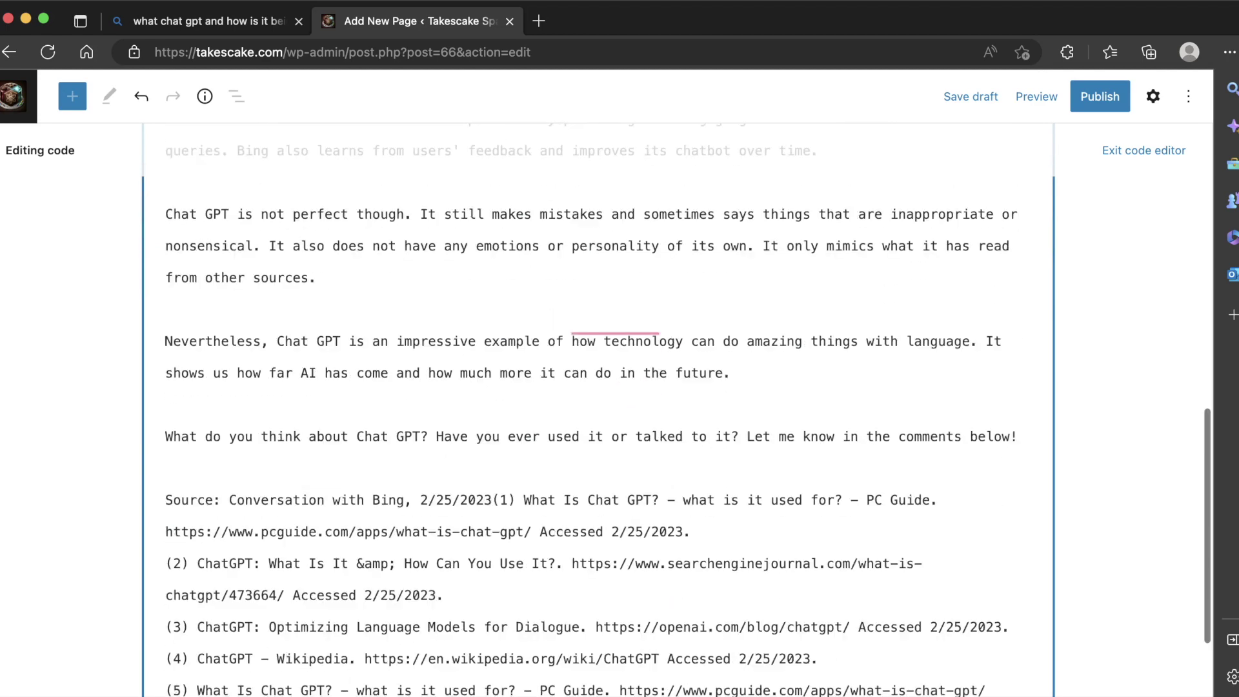
{"action": "scroll", "coordinate": [598, 413], "scroll_direction": "up", "scroll_amount": 11}
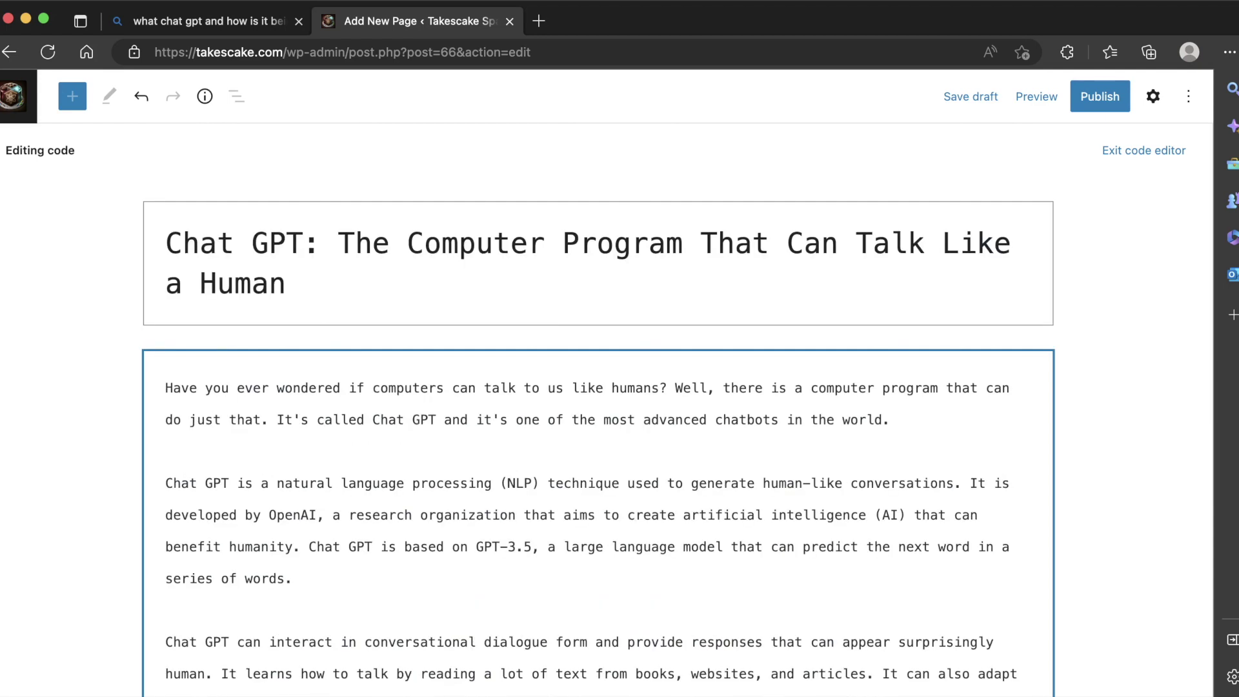
{"action": "left_click", "coordinate": [1100, 96]}
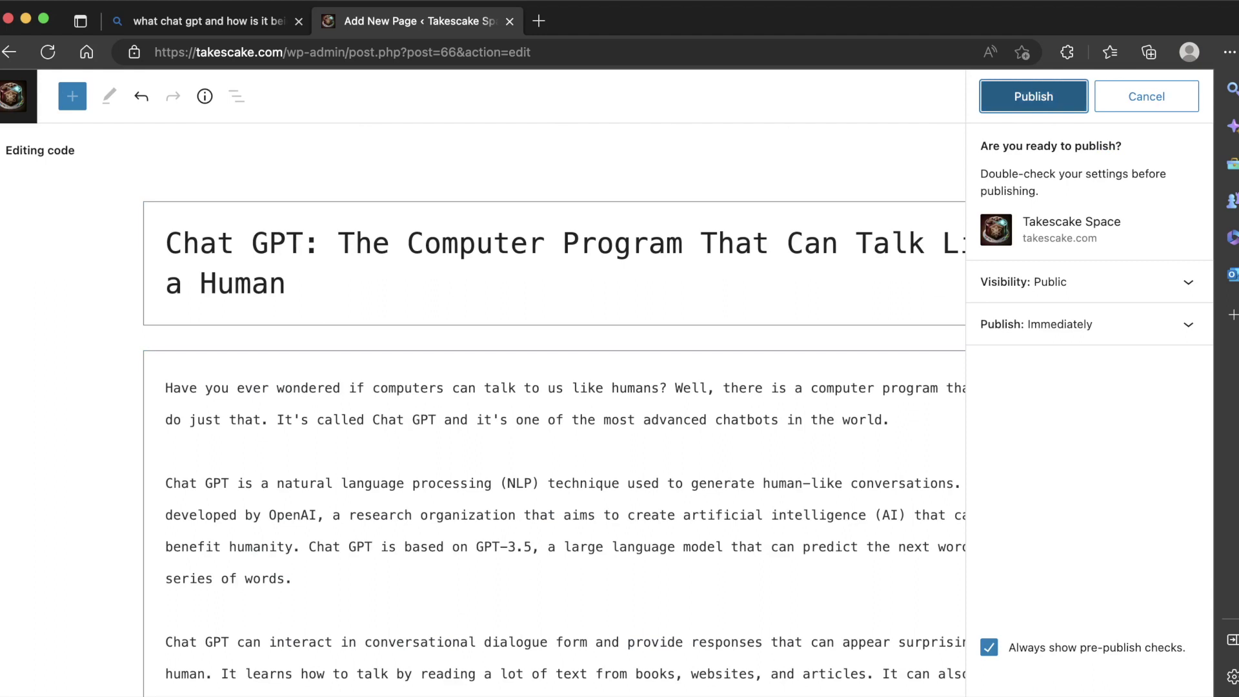
{"action": "key", "text": "Return"}
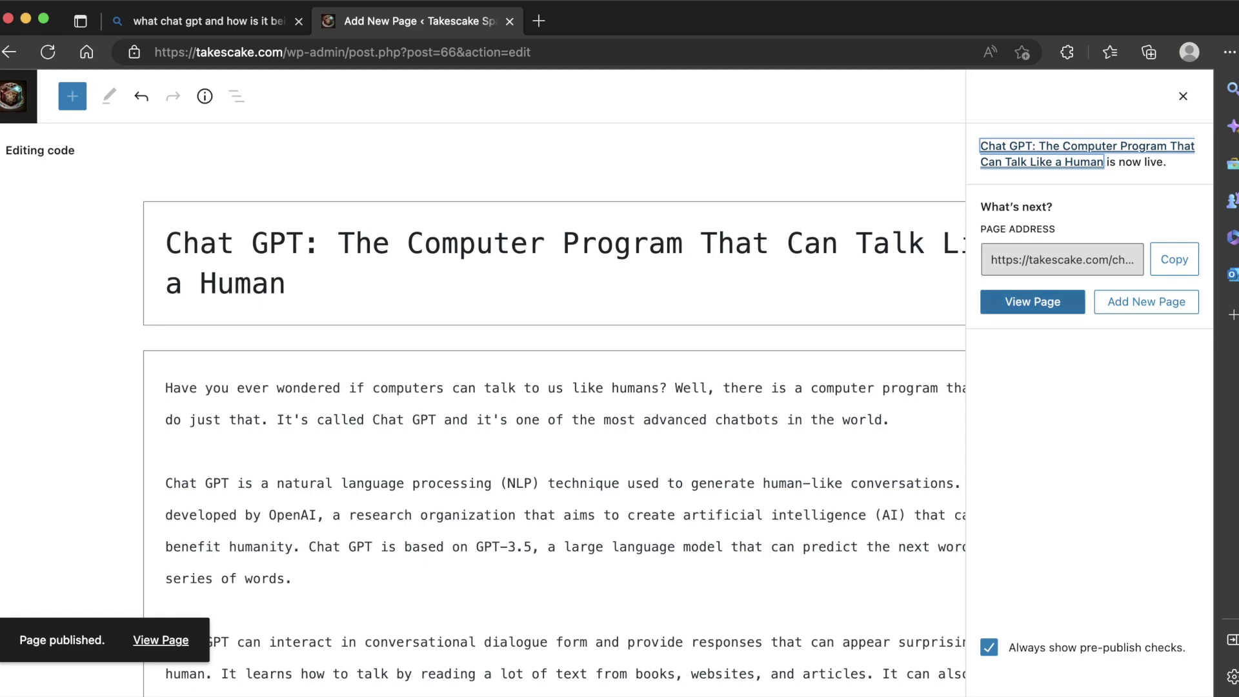
Return to the Bing chat, ask "Can you change the title?" and answer its title options with "I like the first one."
{"action": "left_click", "coordinate": [200, 21]}
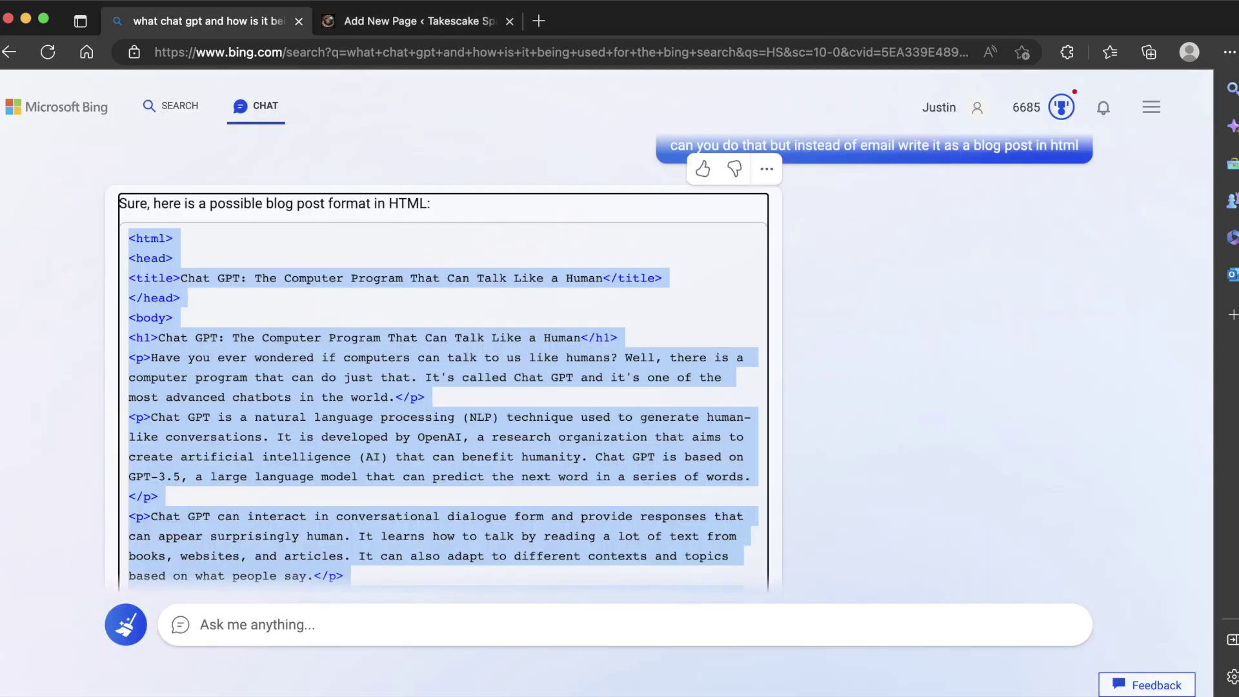
{"action": "scroll", "coordinate": [444, 361], "scroll_direction": "down", "scroll_amount": 6}
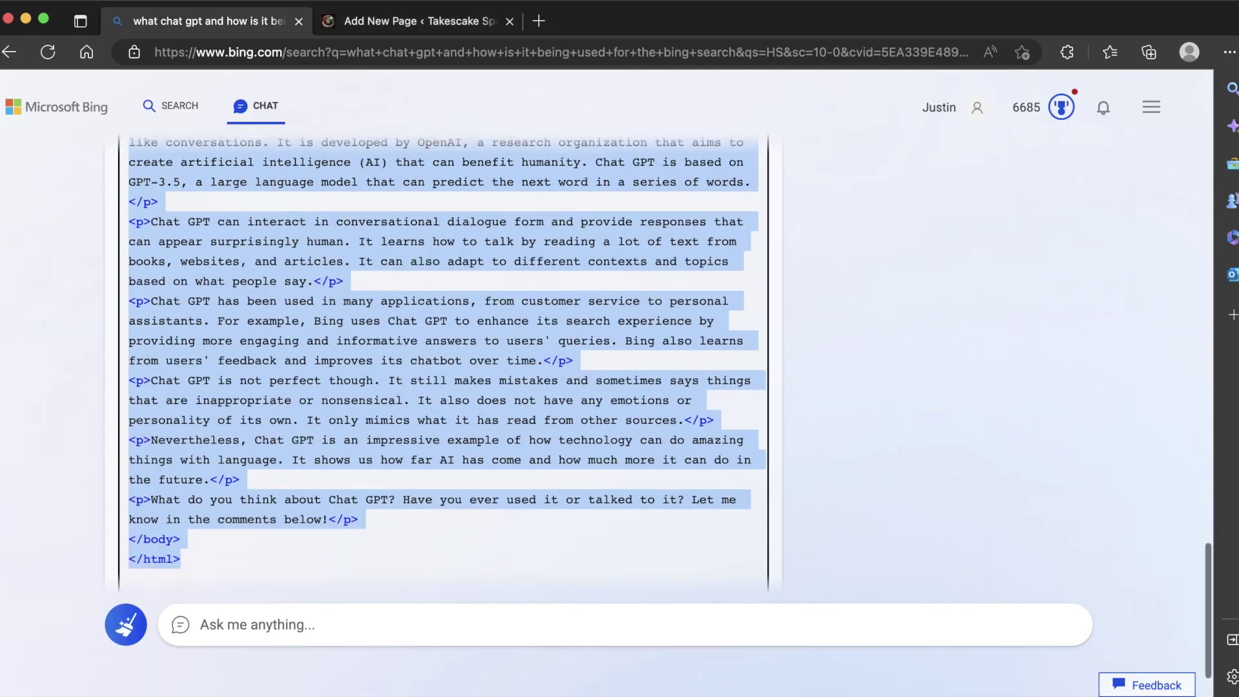
{"action": "left_click_drag", "start_coordinate": [444, 361], "coordinate": [123, 168]}
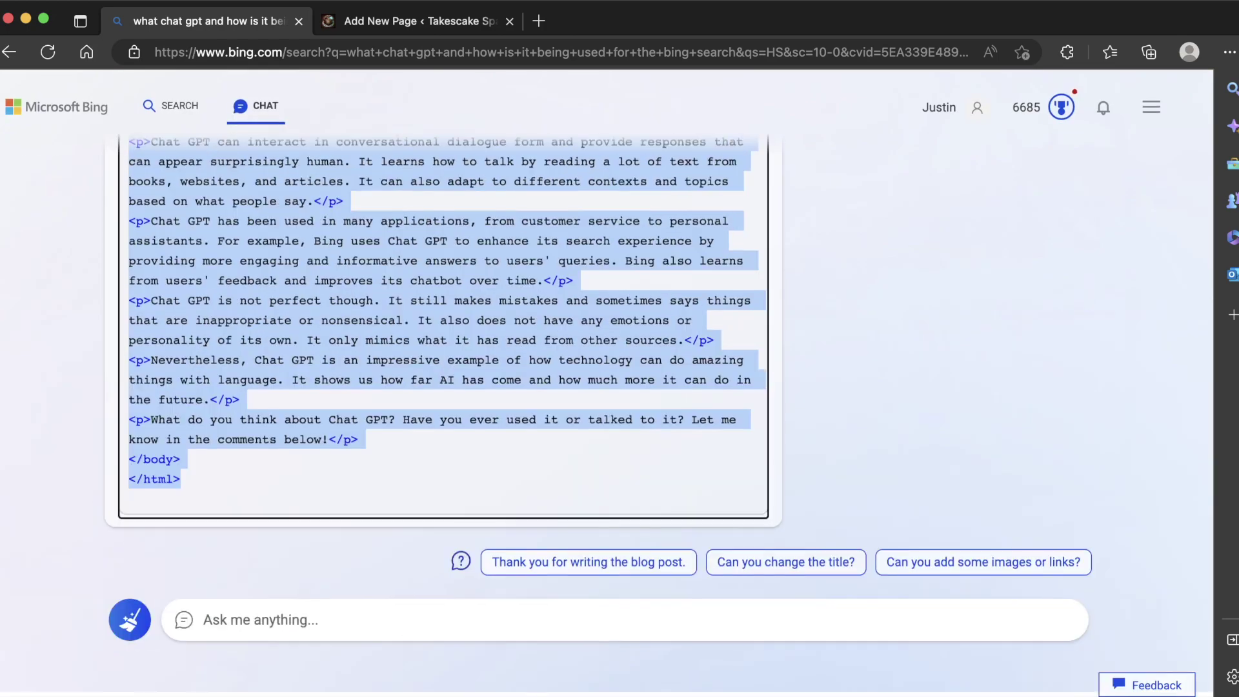
{"action": "left_click", "coordinate": [786, 568]}
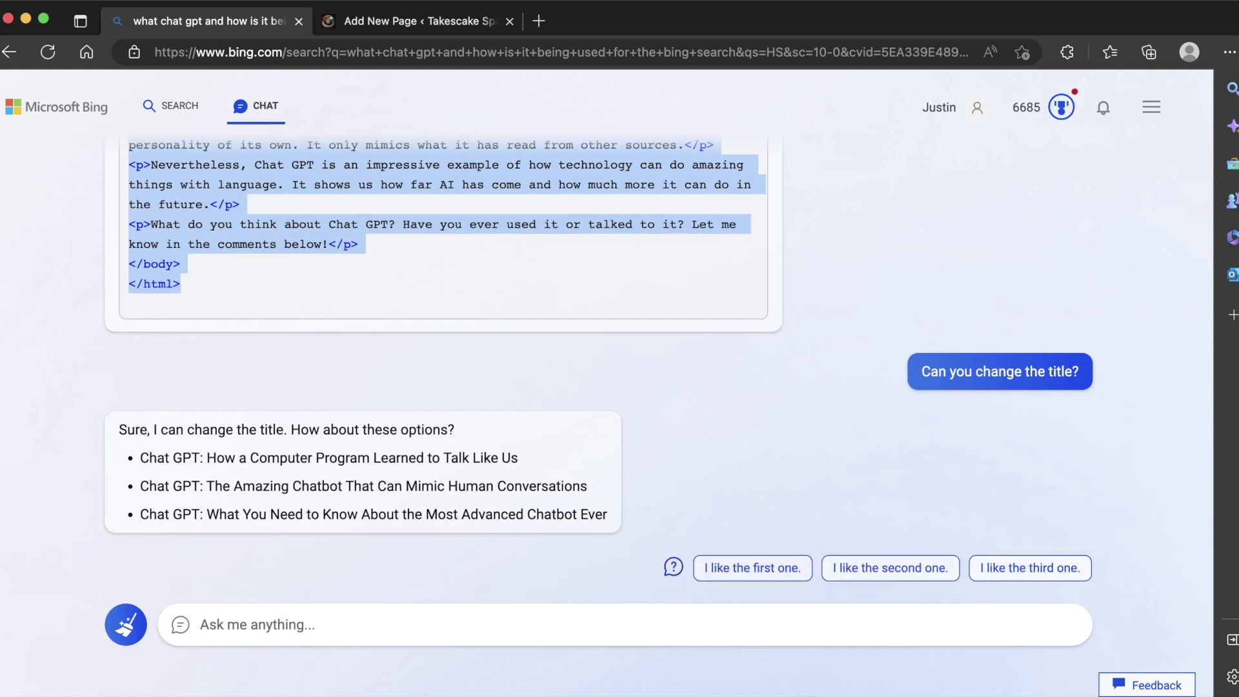
{"action": "left_click", "coordinate": [753, 568]}
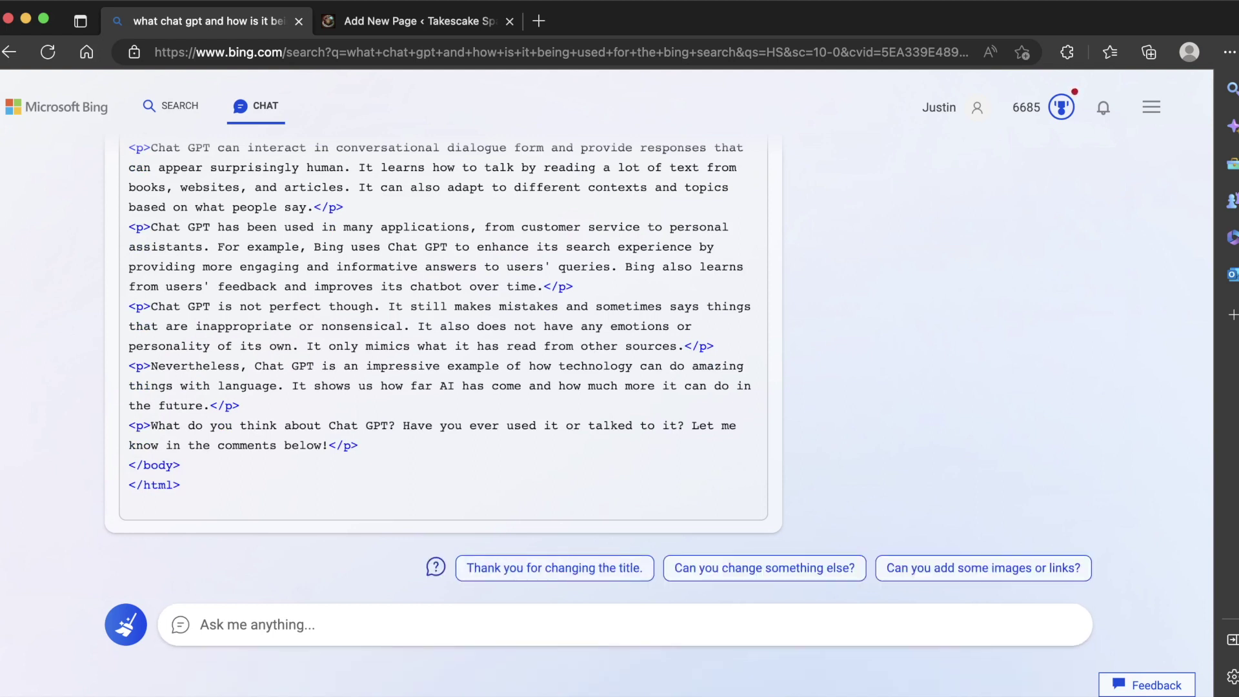
Send Bing the suggested reply "Thank you for changing the title." and follow it with the message "pleasee!"
{"action": "left_click", "coordinate": [554, 568]}
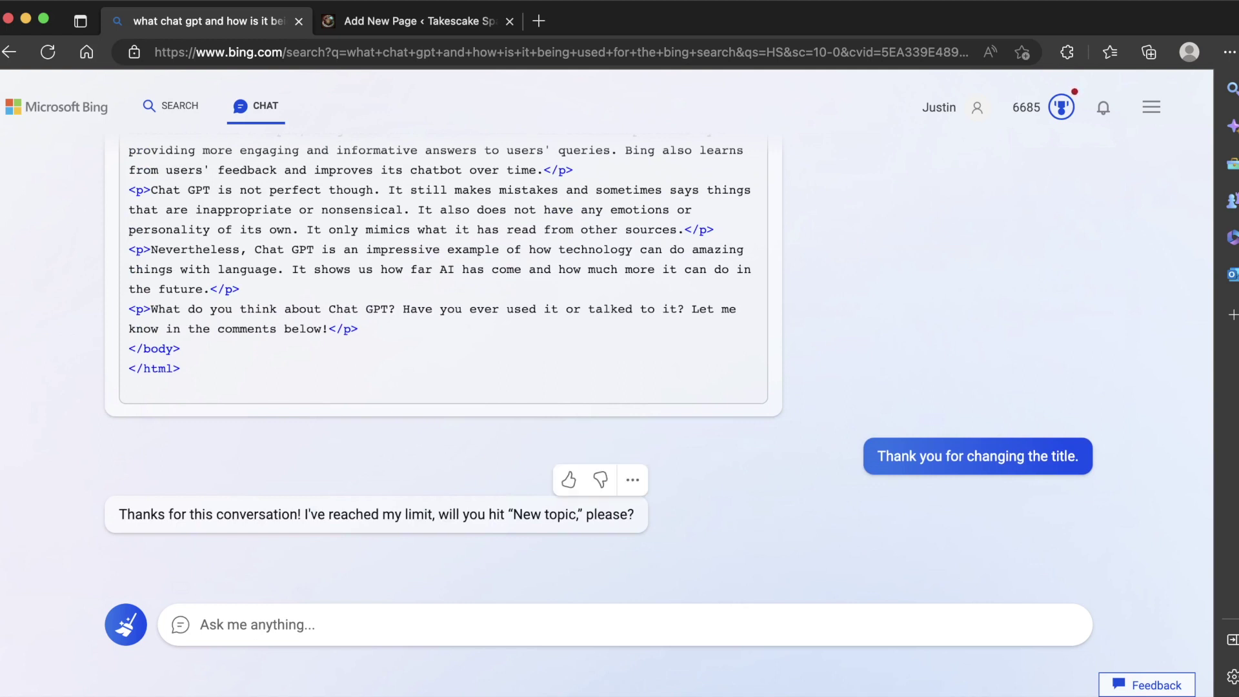
{"action": "left_click_drag", "start_coordinate": [119, 515], "coordinate": [635, 514]}
{"action": "left_click", "coordinate": [581, 625]}
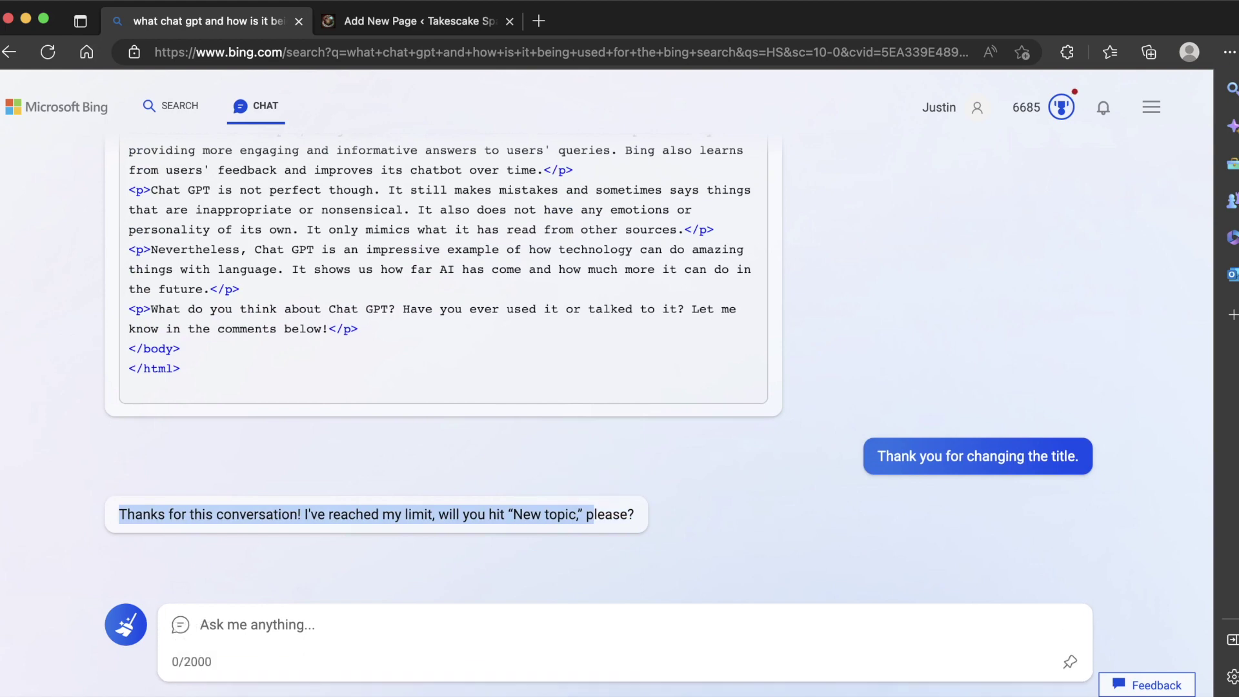
{"action": "type", "text": "p"}
{"action": "type", "text": "e!"}
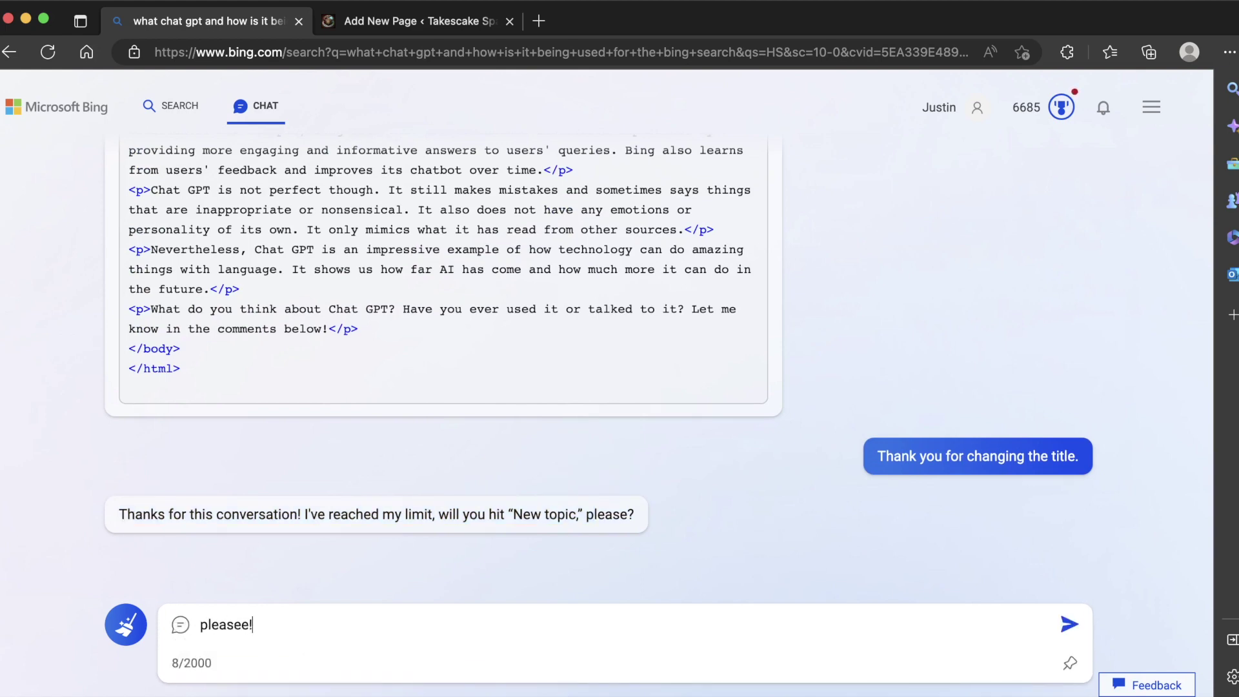
{"action": "key", "text": "Return"}
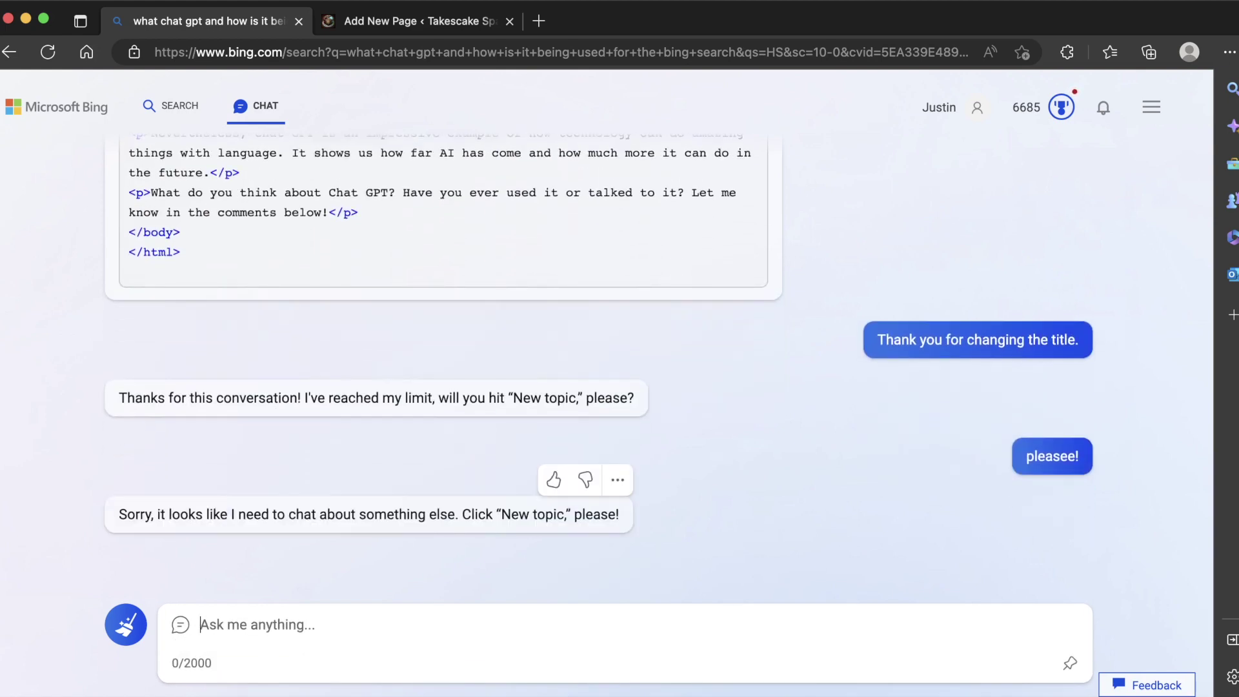
Start a new chat topic and enter the customer question asking for Phantom 4 drone specifications, endurance time, and video for surveillance and security
{"action": "left_click", "coordinate": [126, 624]}
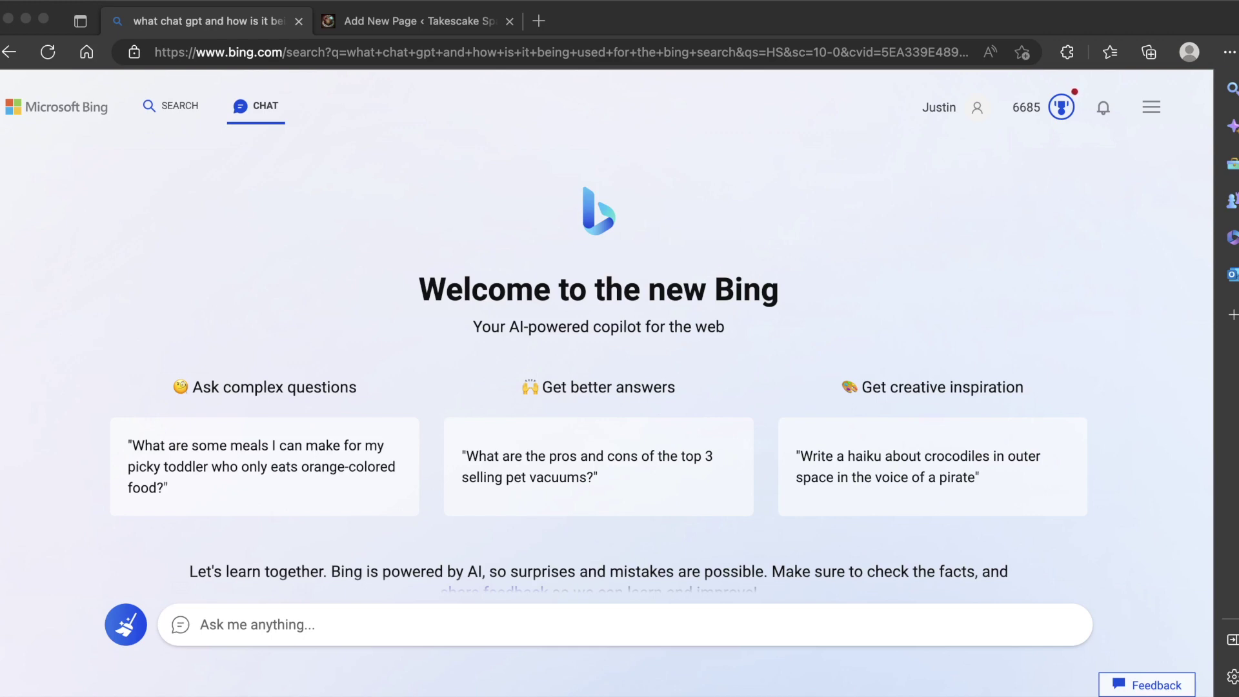
{"action": "left_click", "coordinate": [452, 625]}
{"action": "type", "text": "could  you please advise us of more information on your Phantom 4, drone, complete specifications, endurance time, and the video for surveillance and security?"}
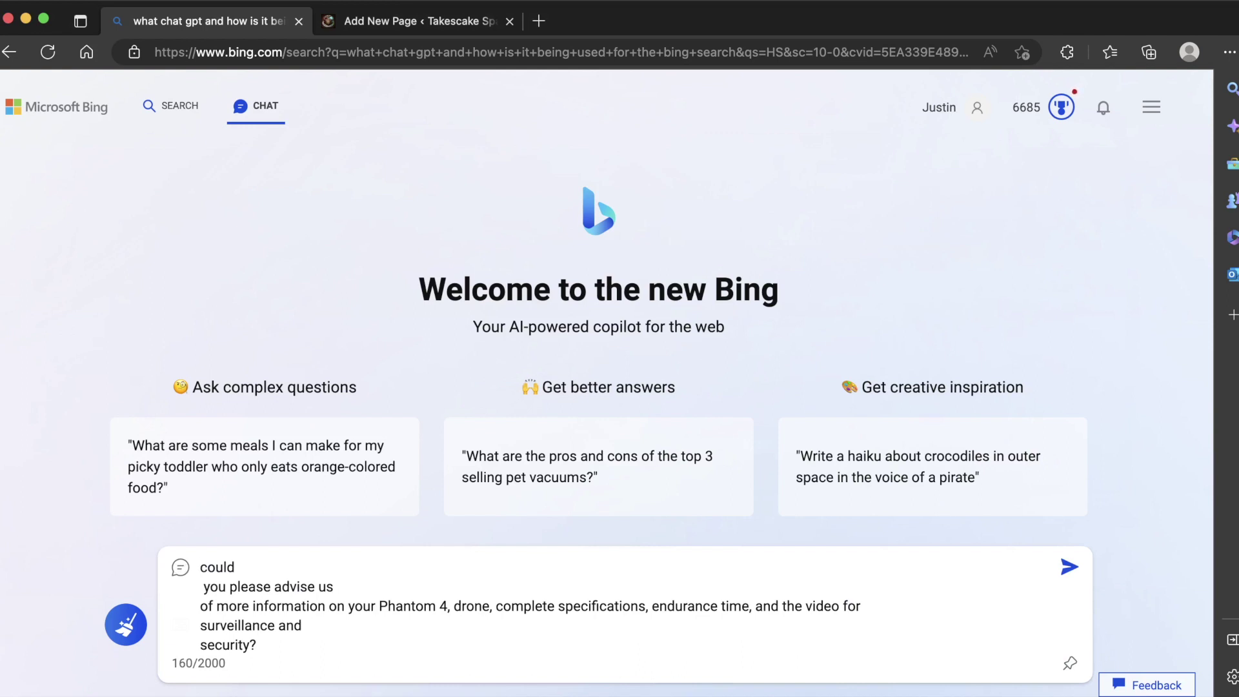
{"action": "type", "text": "Can you"}
{"action": "key", "text": "BackSpace"}
{"action": "key", "text": "BackSpace"}
{"action": "key", "text": "BackSpace"}
{"action": "key", "text": "BackSpace"}
{"action": "key", "text": "BackSpace"}
{"action": "key", "text": "BackSpace"}
{"action": "key", "text": "BackSpace"}
Prefix the question with "Please provide links to the products from maverickdrone.com" and send it
{"action": "type", "text": "Please provic"}
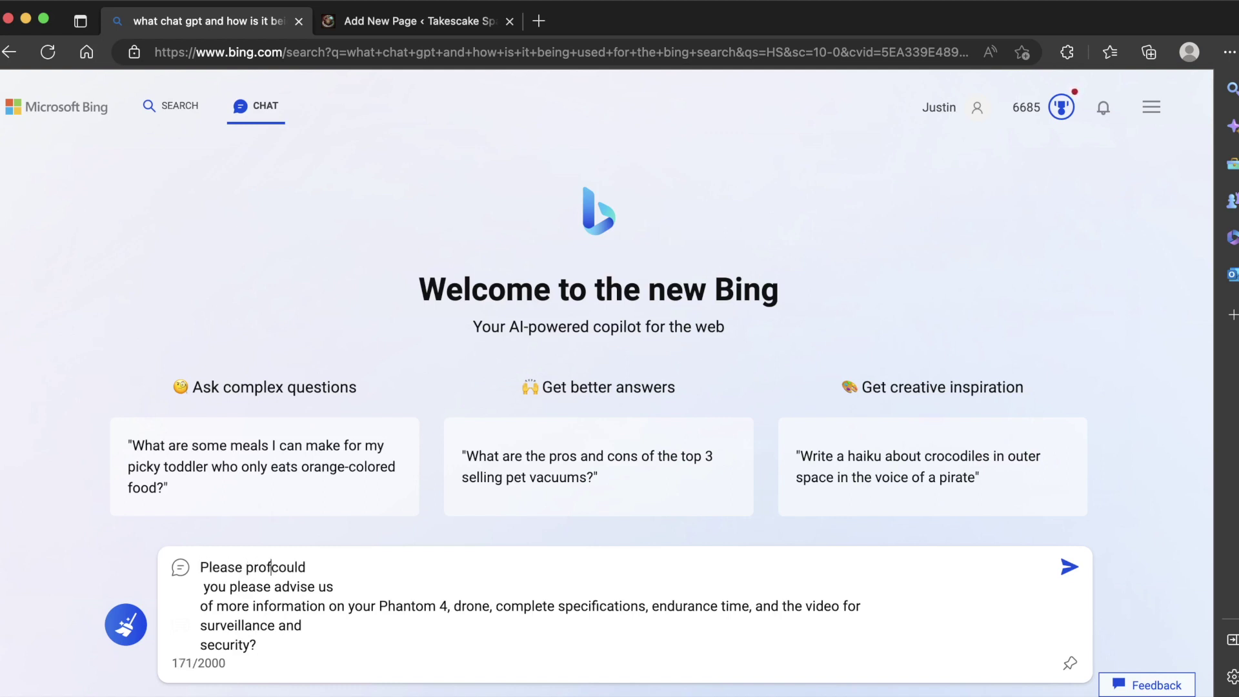
{"action": "key", "text": "BackSpace"}
{"action": "type", "text": "de links "}
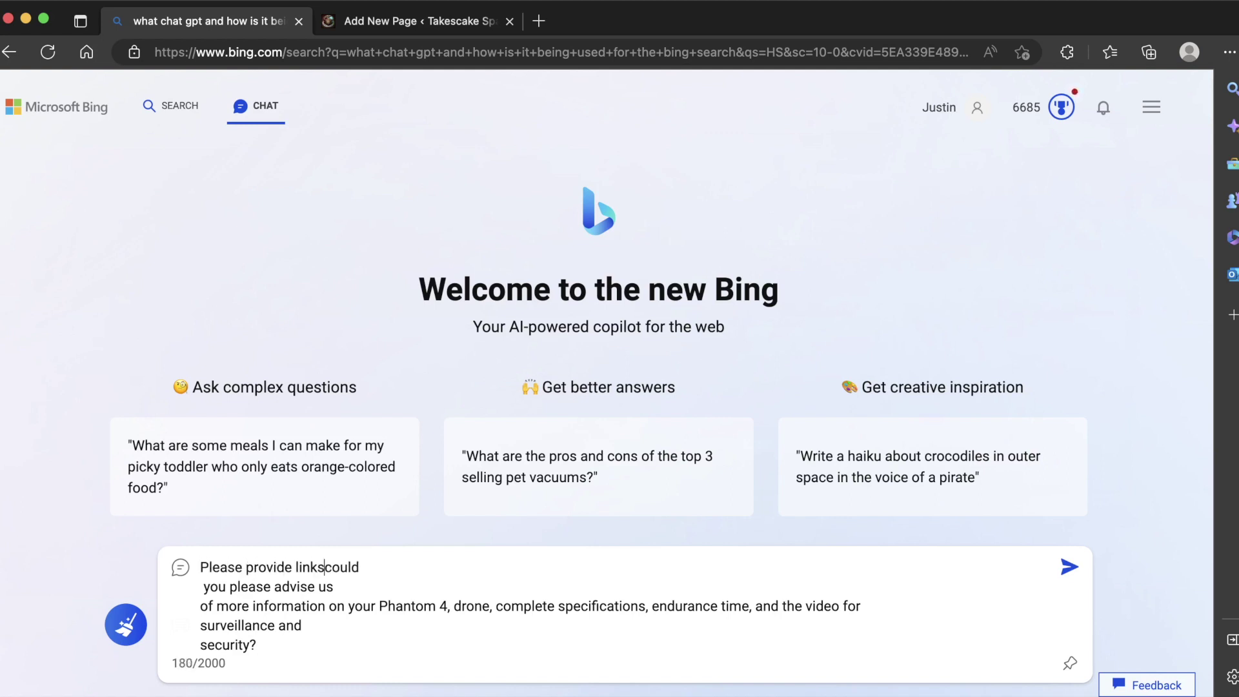
{"action": "type", "text": "to the produ"}
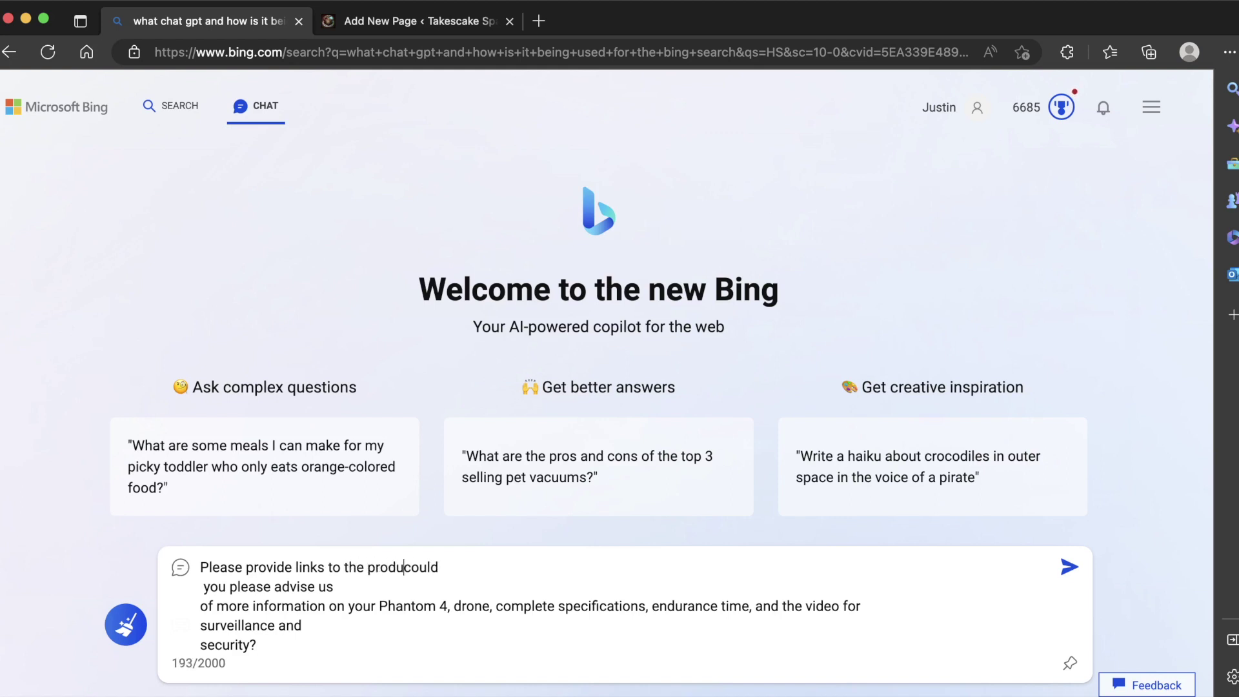
{"action": "type", "text": "cts o"}
{"action": "key", "text": "BackSpace"}
{"action": "type", "text": "from maver"}
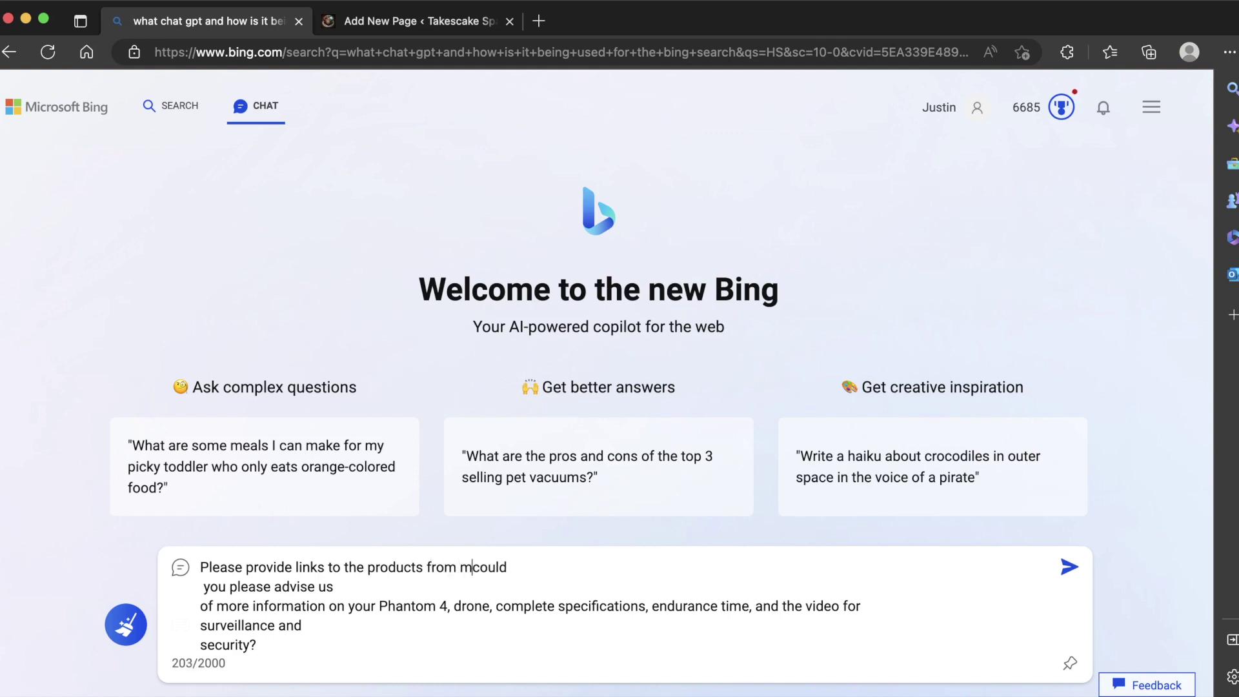
{"action": "type", "text": "ickd"}
{"action": "key", "text": "BackSpace"}
{"action": "type", "text": "drone.com"}
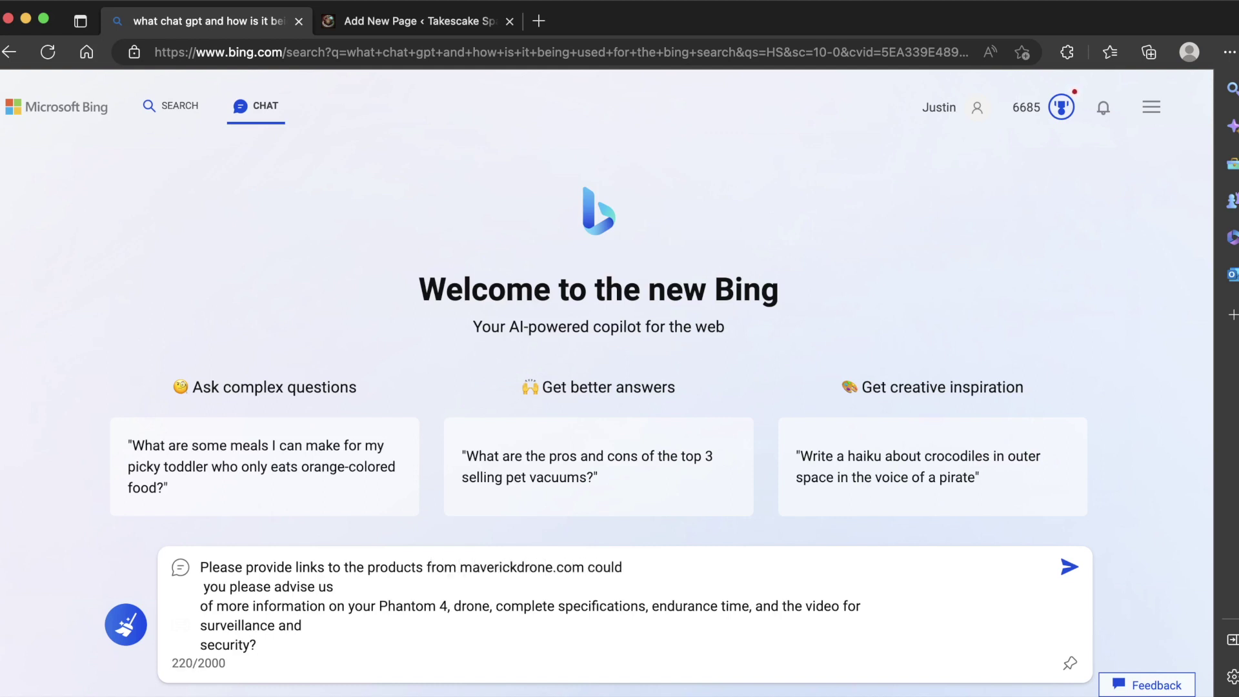
{"action": "key", "text": "Return"}
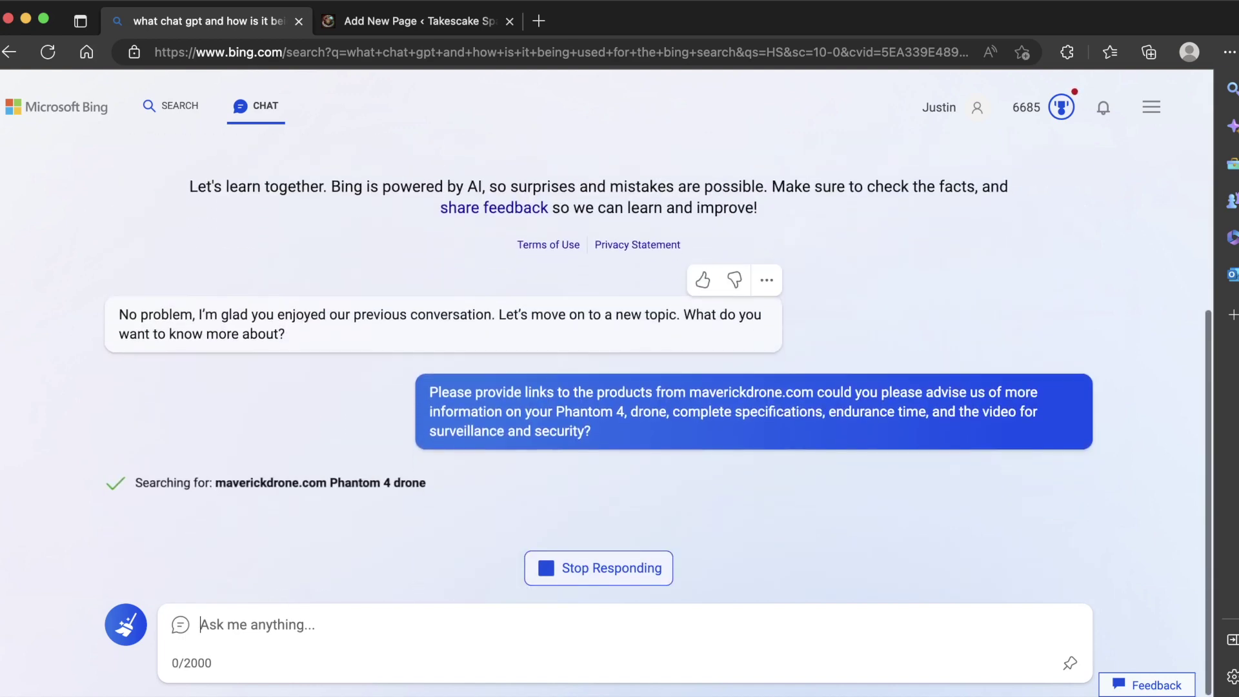
Review the reply about the drone and send the follow-up "Please search the internet to find more details about the product"
{"action": "scroll", "coordinate": [599, 361], "scroll_direction": "up", "scroll_amount": 5}
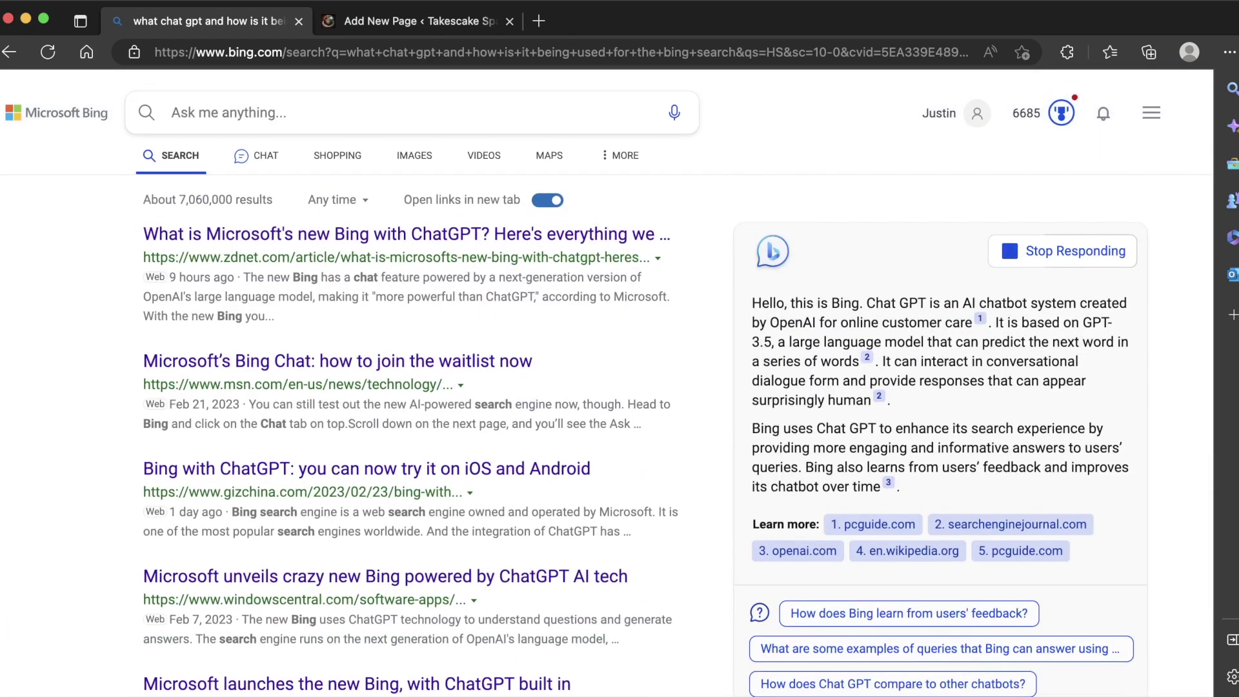
{"action": "scroll", "coordinate": [599, 361], "scroll_direction": "down", "scroll_amount": 5}
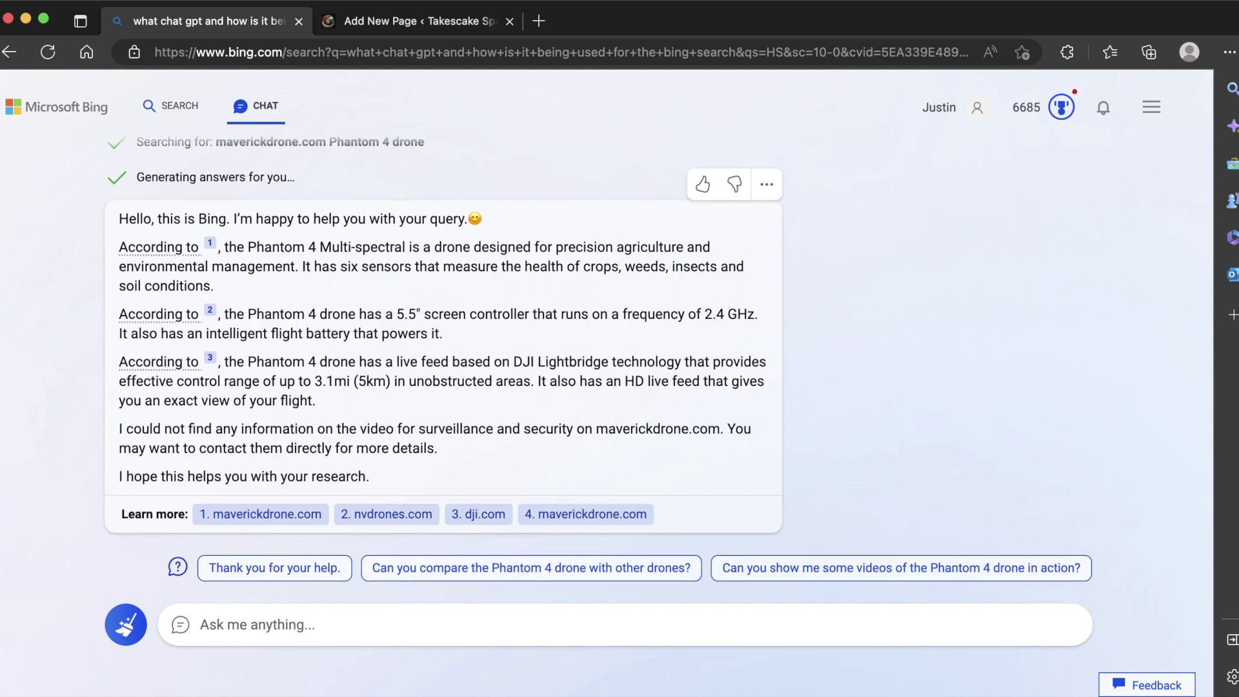
{"action": "left_click", "coordinate": [201, 625]}
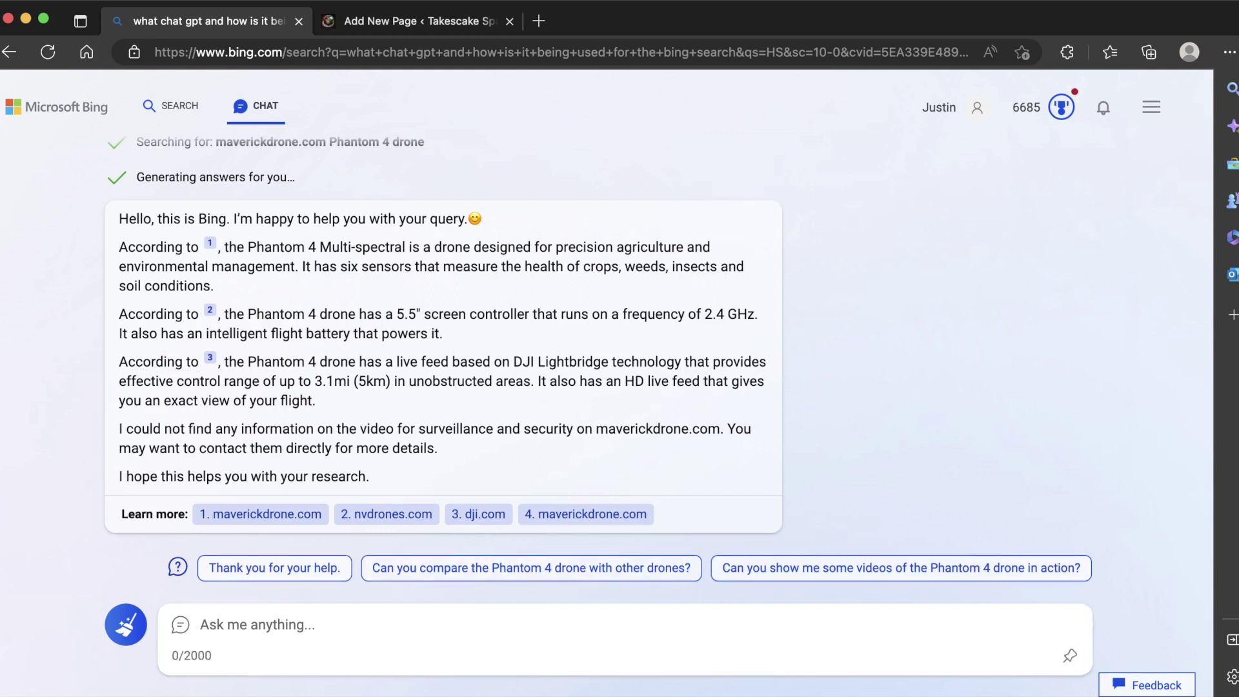
{"action": "type", "text": "Pleas"}
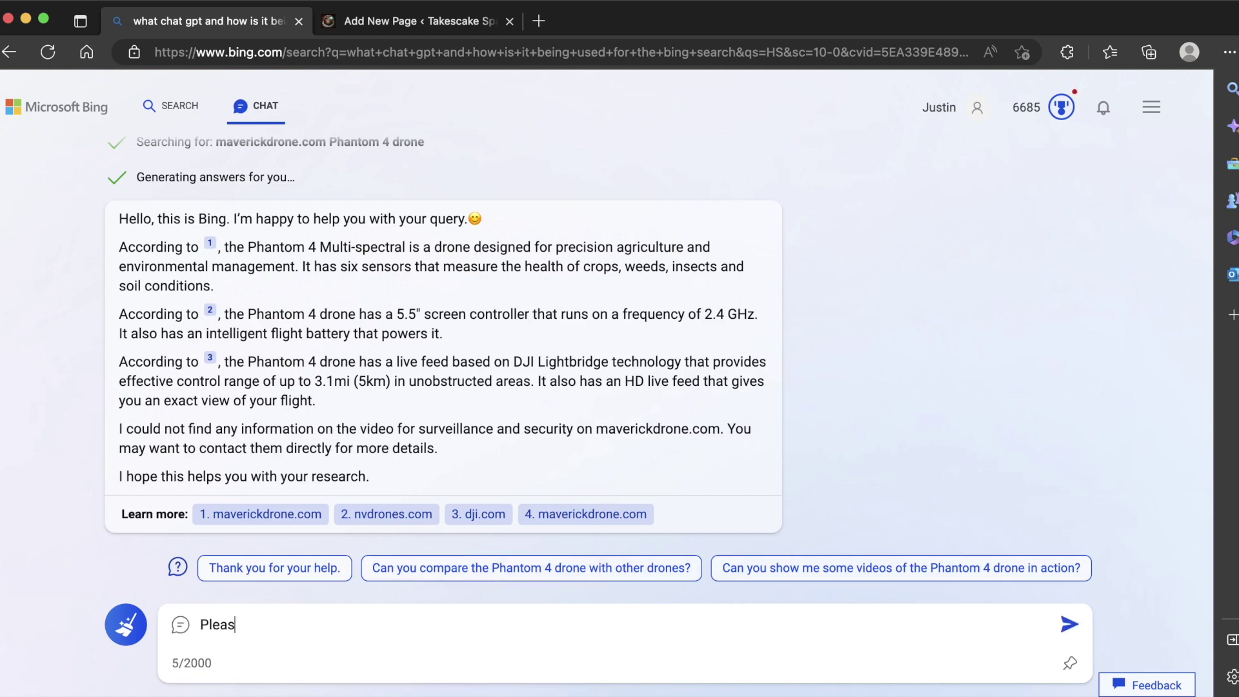
{"action": "type", "text": "e search the inte"}
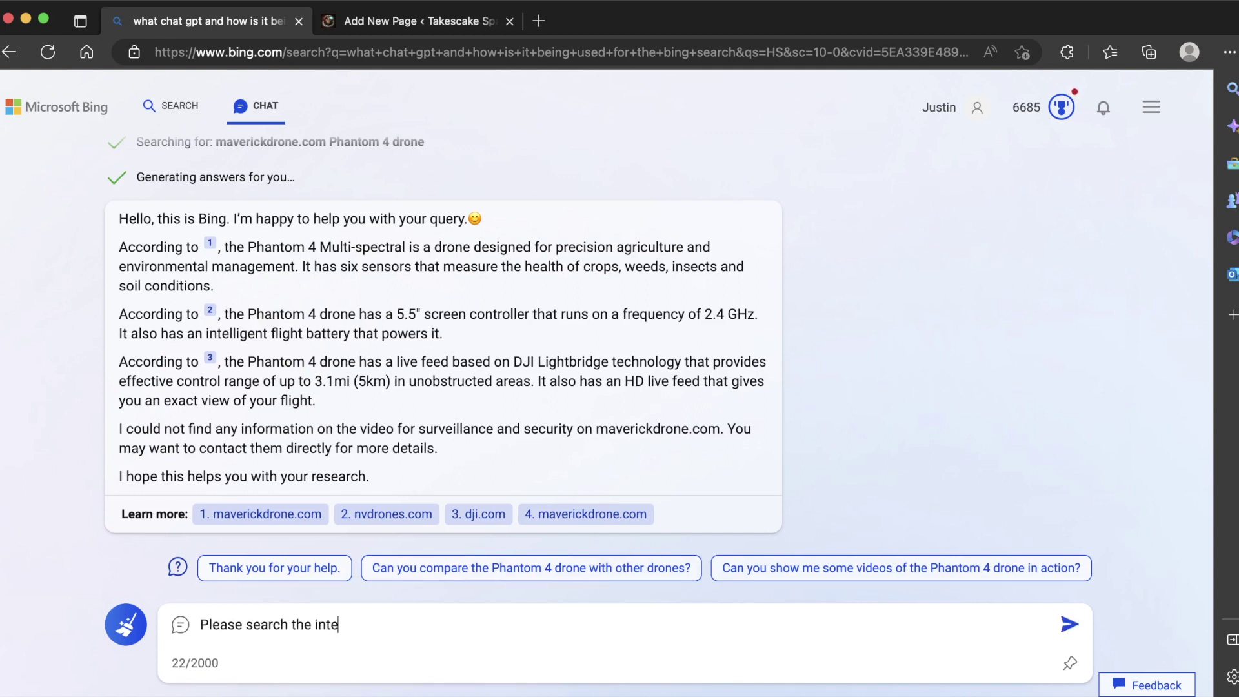
{"action": "type", "text": "rnet to find more detai"}
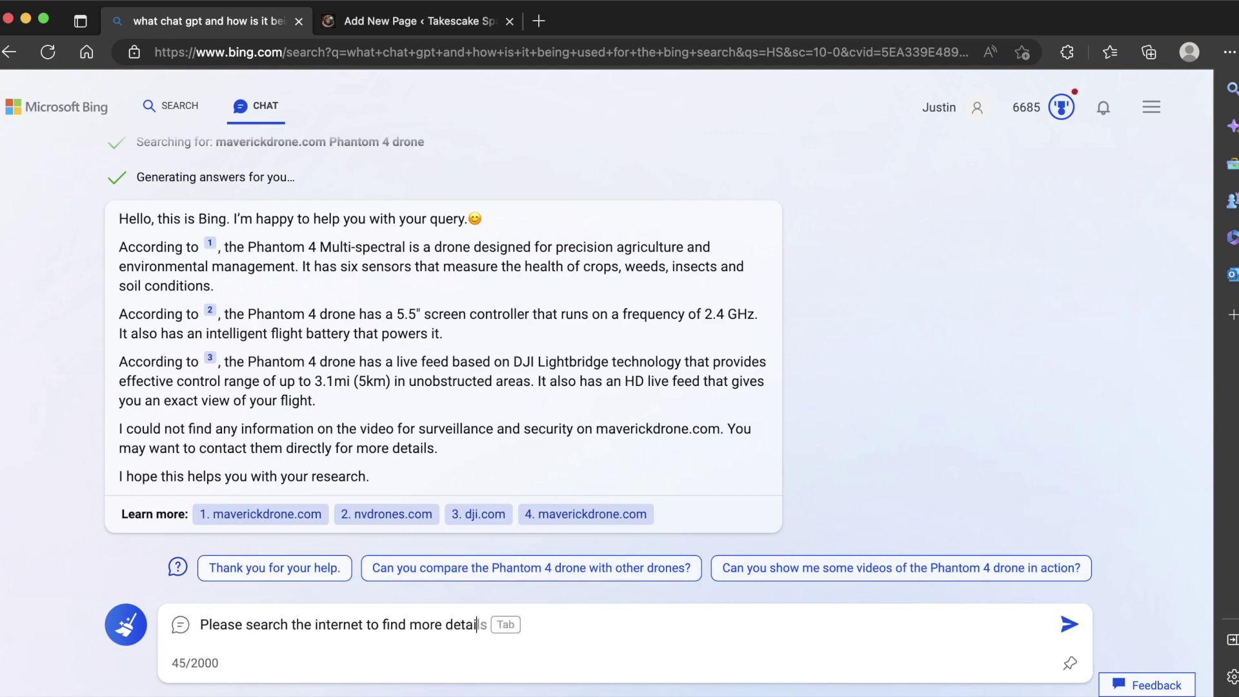
{"action": "type", "text": "ls about the product"}
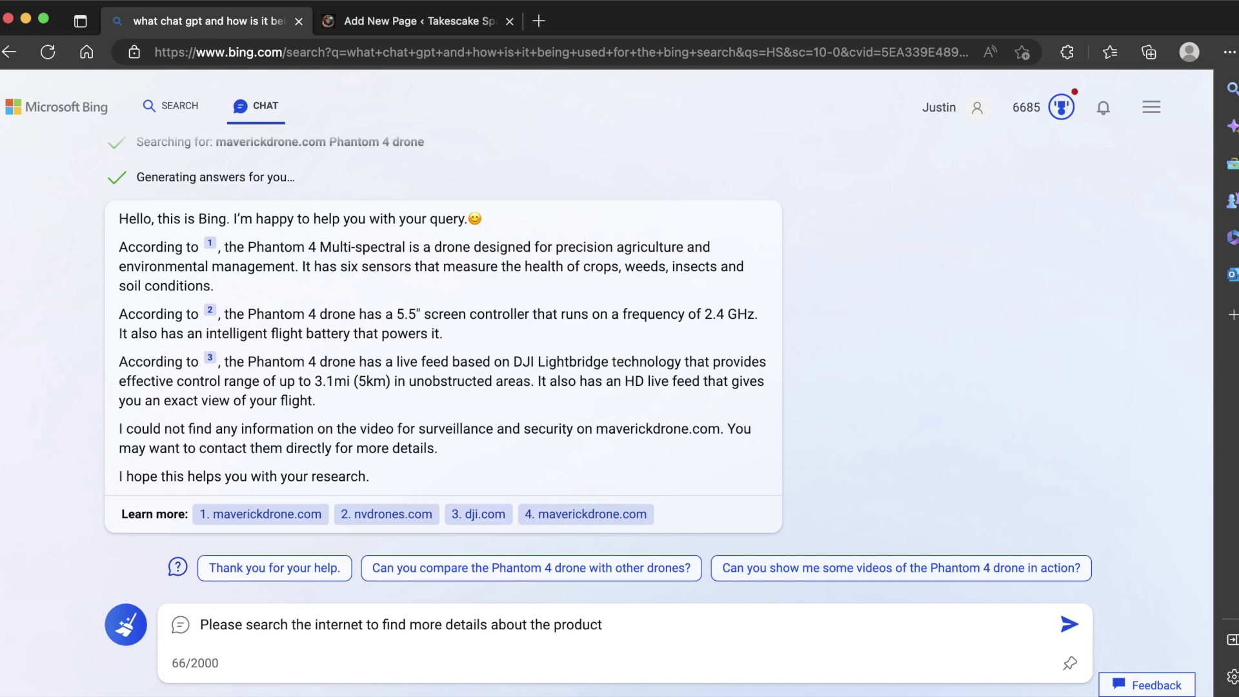
{"action": "key", "text": "Return"}
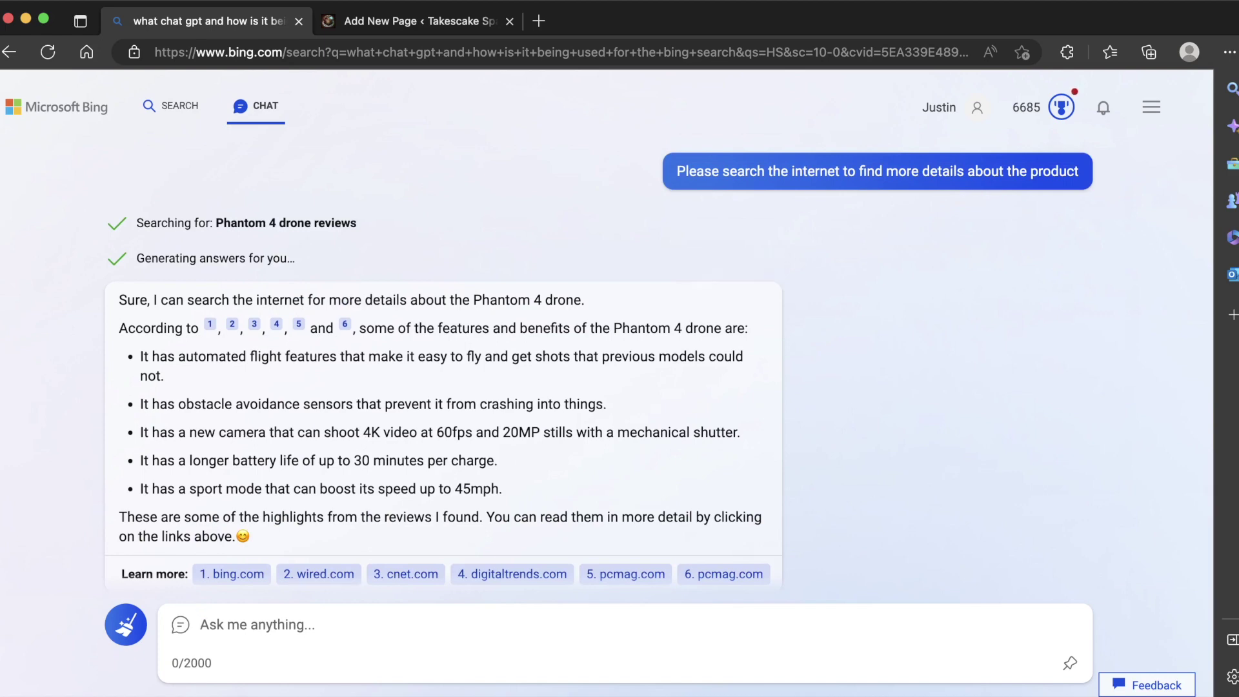
Begin a follow-up message with "Thats great but add more information about", checking the wording of the original question
{"action": "type", "text": "Thats gr"}
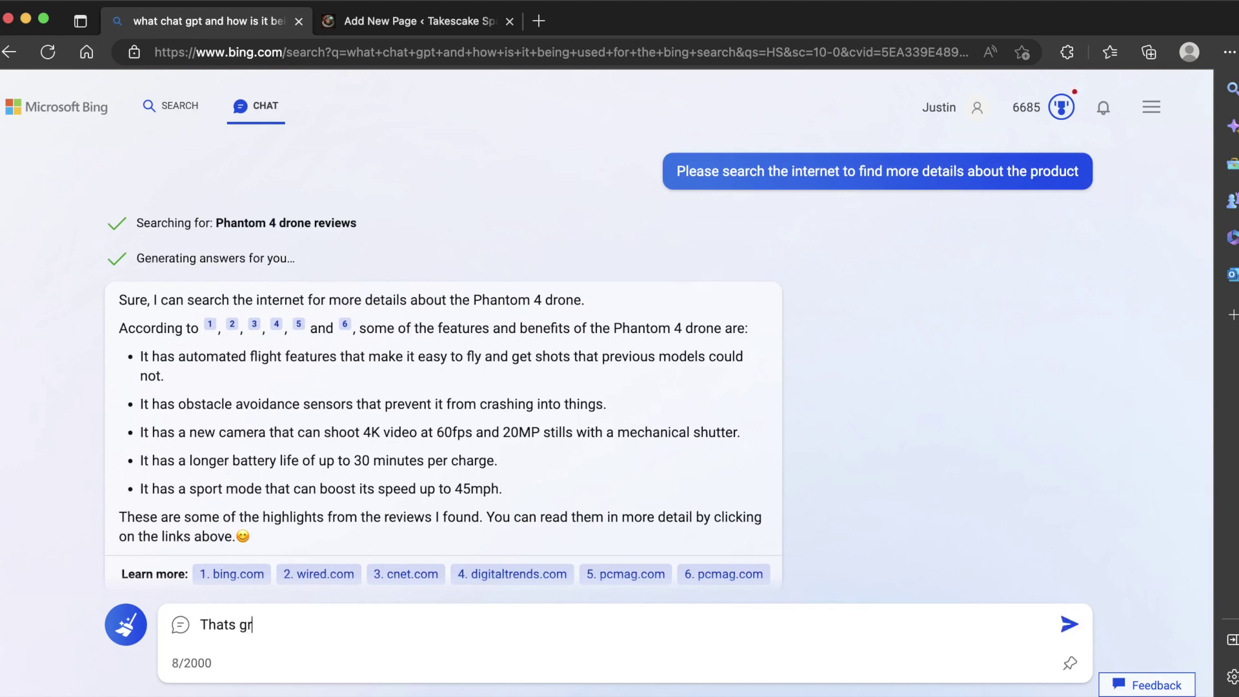
{"action": "type", "text": "eat but add inform"}
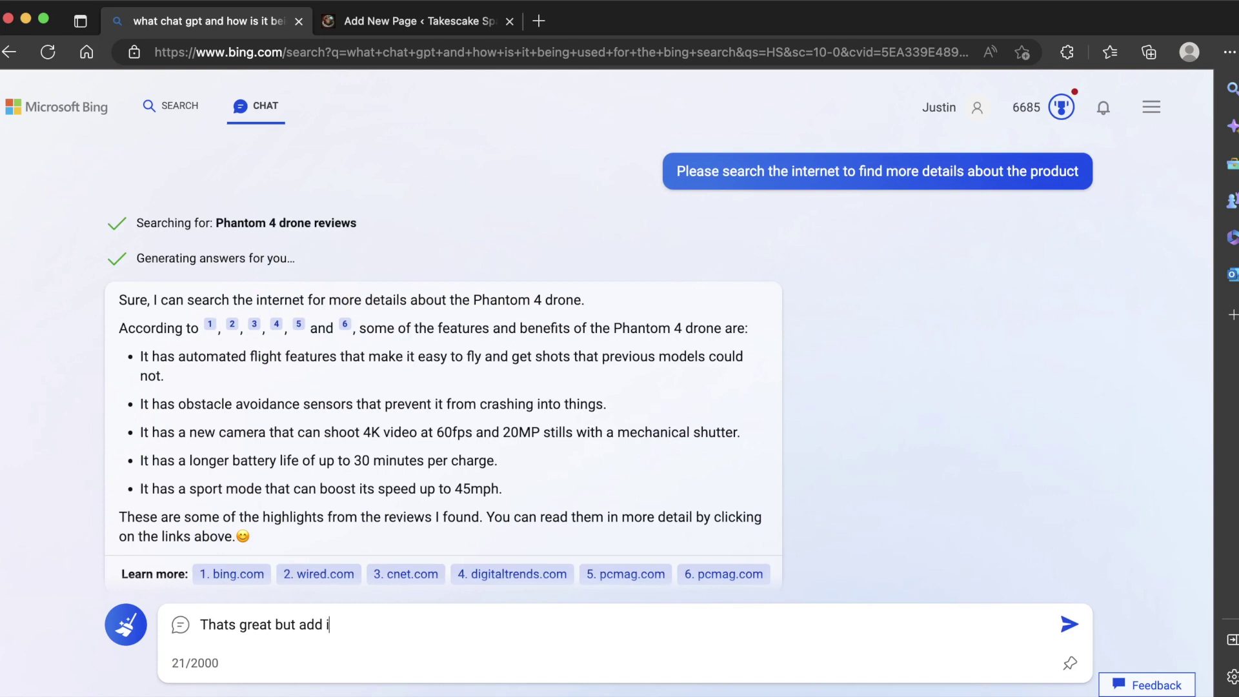
{"action": "key", "text": "BackSpace"}
{"action": "key", "text": "BackSpace"}
{"action": "key", "text": "BackSpace"}
{"action": "key", "text": "BackSpace"}
{"action": "key", "text": "BackSpace"}
{"action": "key", "text": "BackSpace"}
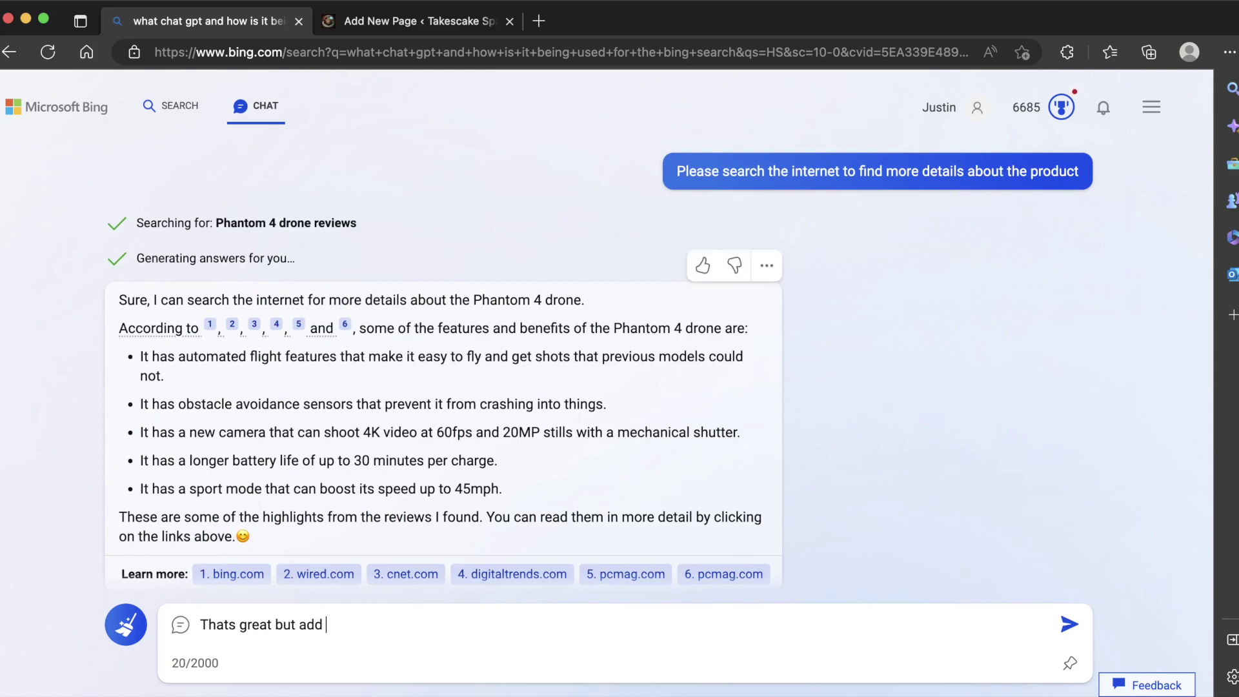
{"action": "scroll", "coordinate": [443, 361], "scroll_direction": "up", "scroll_amount": 3}
{"action": "scroll", "coordinate": [443, 362], "scroll_direction": "up", "scroll_amount": 10}
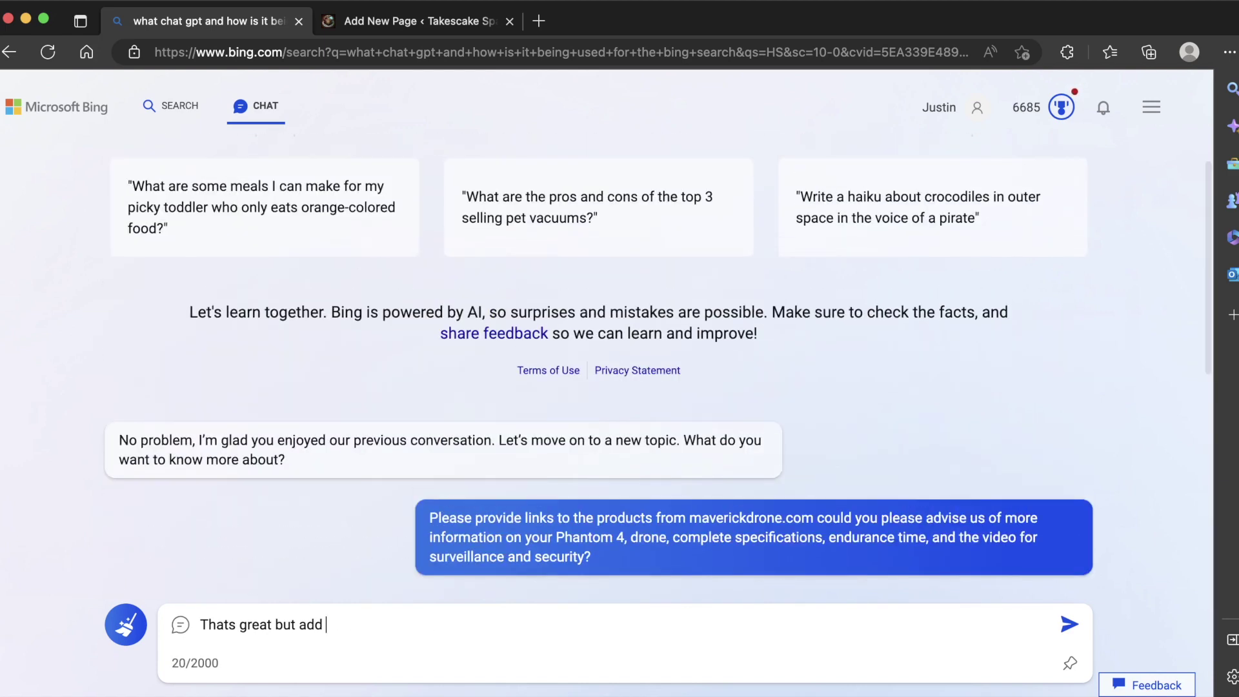
{"action": "left_click_drag", "start_coordinate": [592, 556], "coordinate": [701, 537]}
{"action": "left_click_drag", "start_coordinate": [592, 556], "coordinate": [673, 537]}
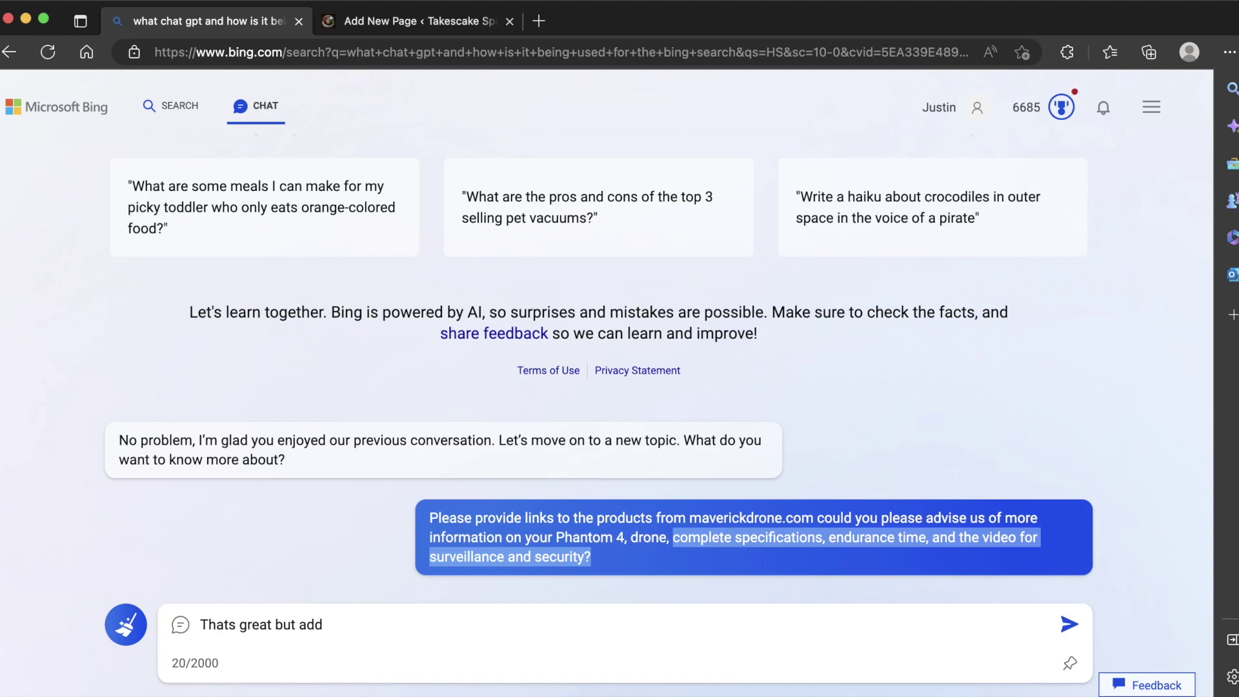
{"action": "left_click", "coordinate": [327, 625]}
{"action": "type", "text": "more info"}
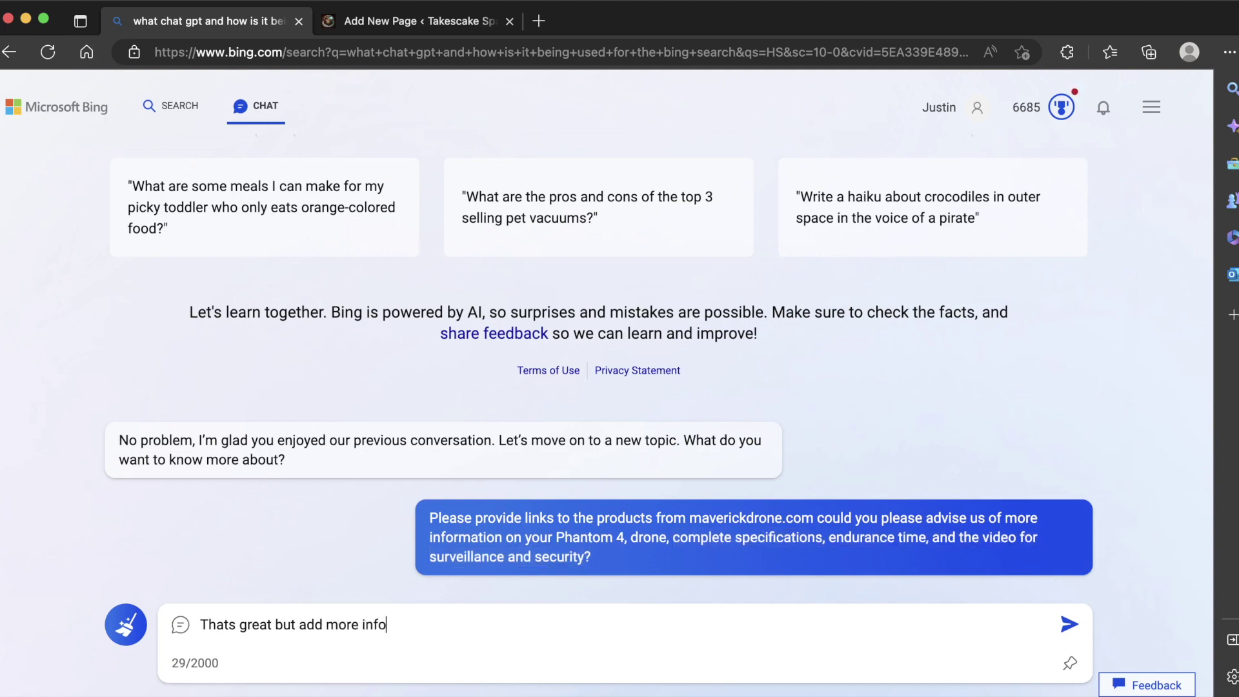
{"action": "type", "text": "rmation about"}
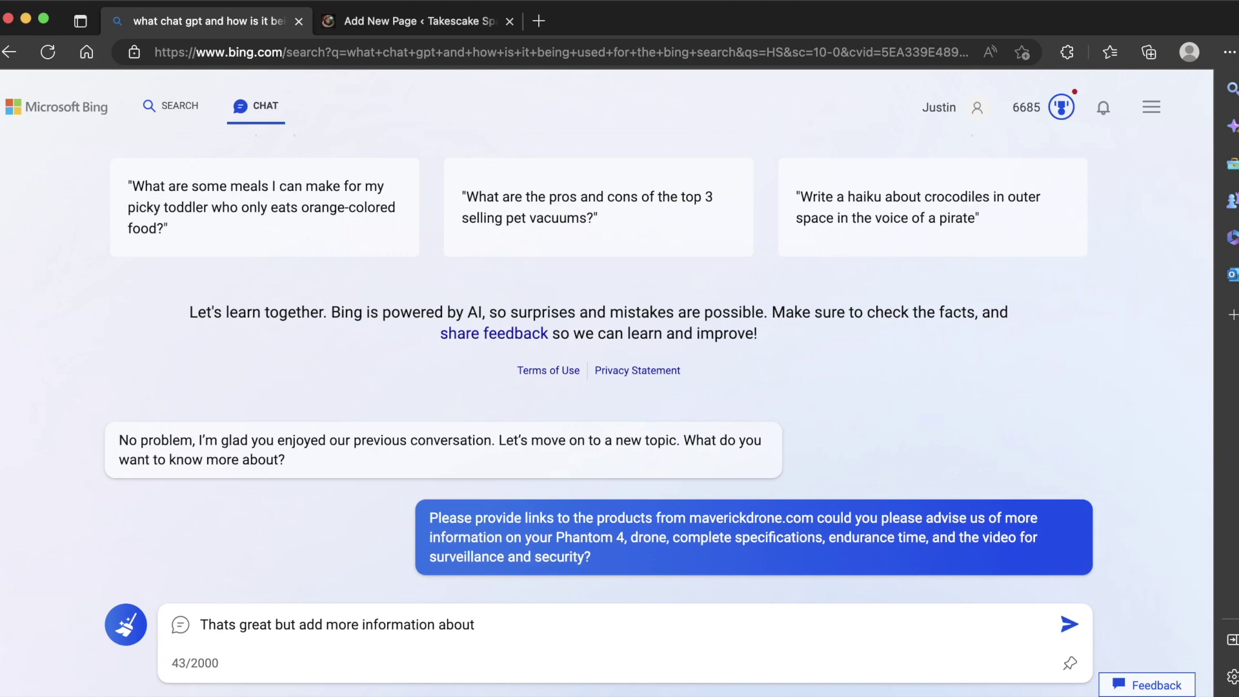
Copy "surveillance and security" from the original question and append it to the follow-up message
{"action": "double_click", "coordinate": [559, 556]}
{"action": "left_click_drag", "start_coordinate": [559, 557], "coordinate": [430, 557]}
{"action": "key", "text": "super+c"}
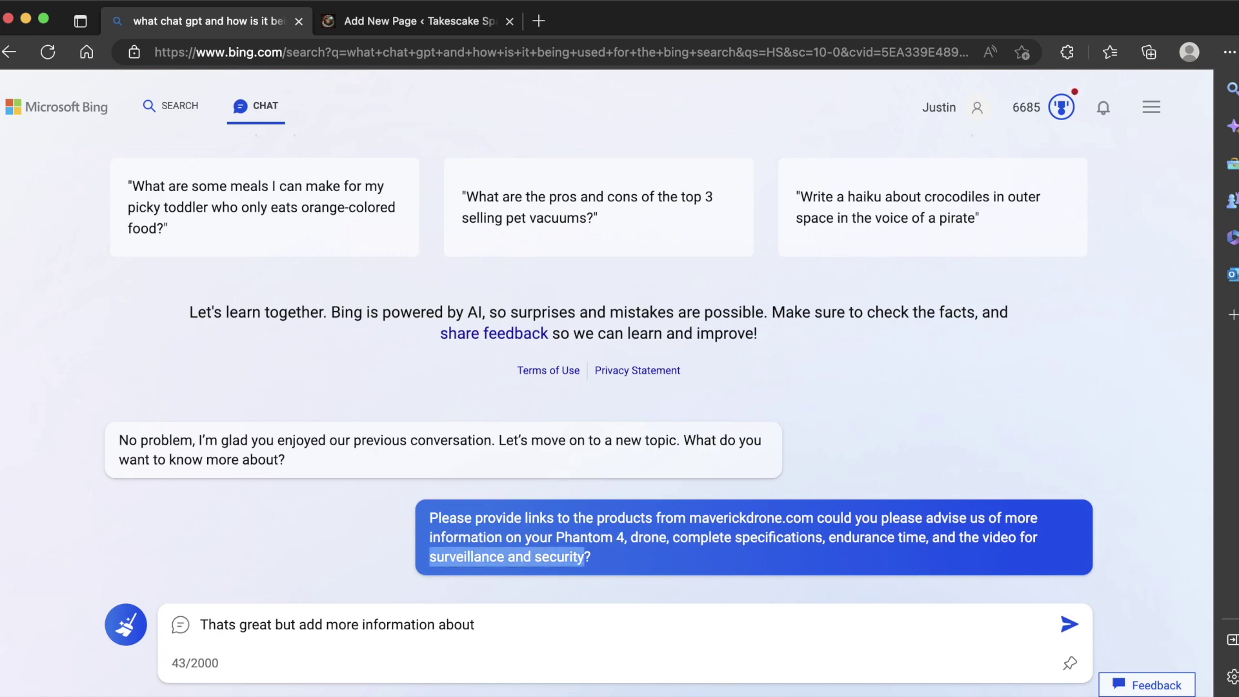
{"action": "left_click", "coordinate": [478, 624]}
{"action": "key", "text": "super+v"}
Complete the follow-up message with "then a link to maverickdrone.com for that product" and send it
{"action": "type", "text": "then a lin"}
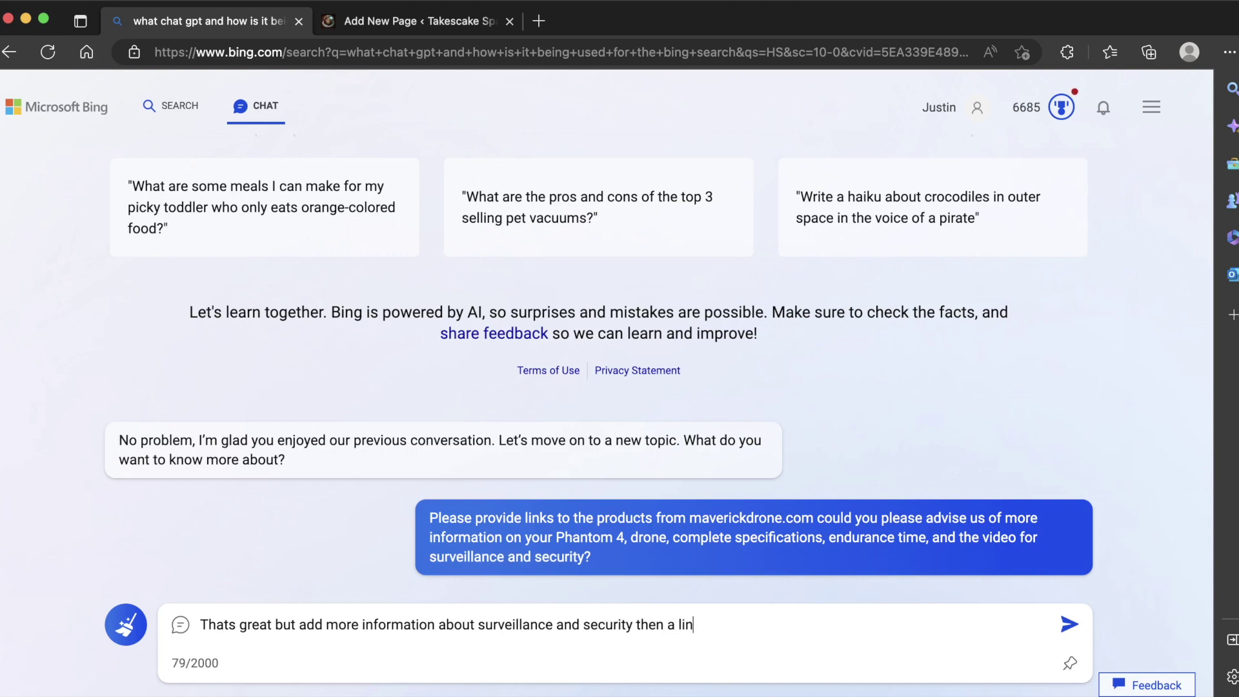
{"action": "type", "text": "k to maverickd"}
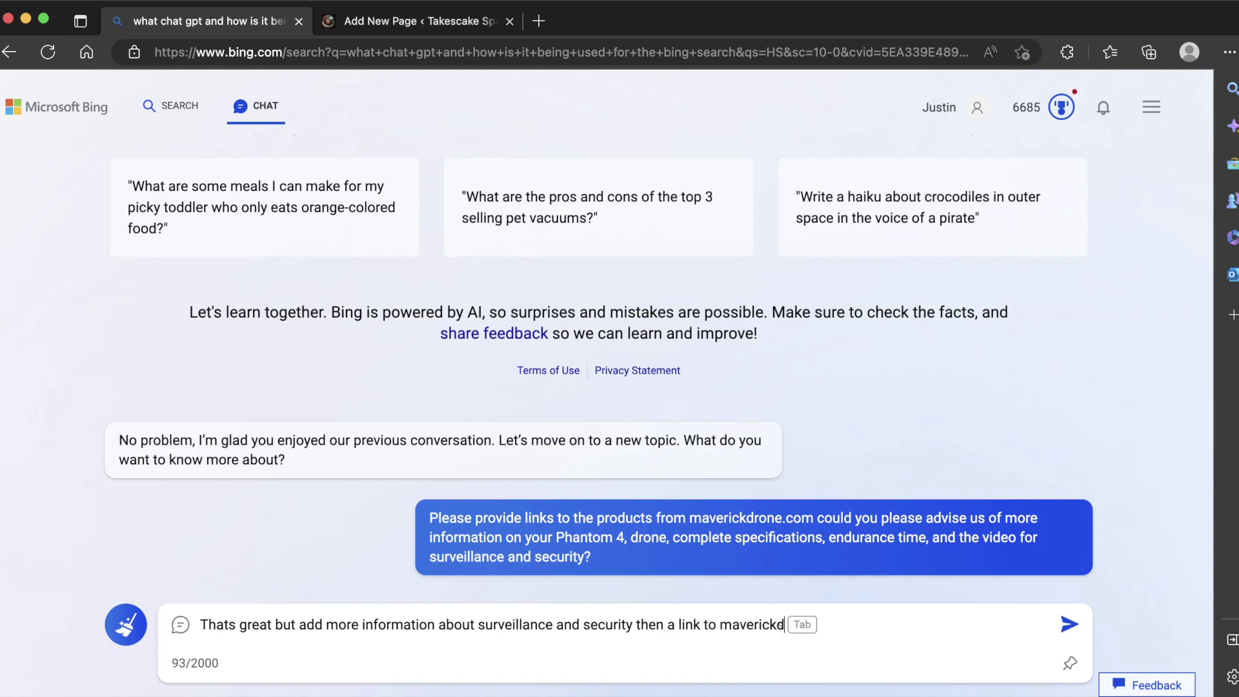
{"action": "type", "text": "rone.com"}
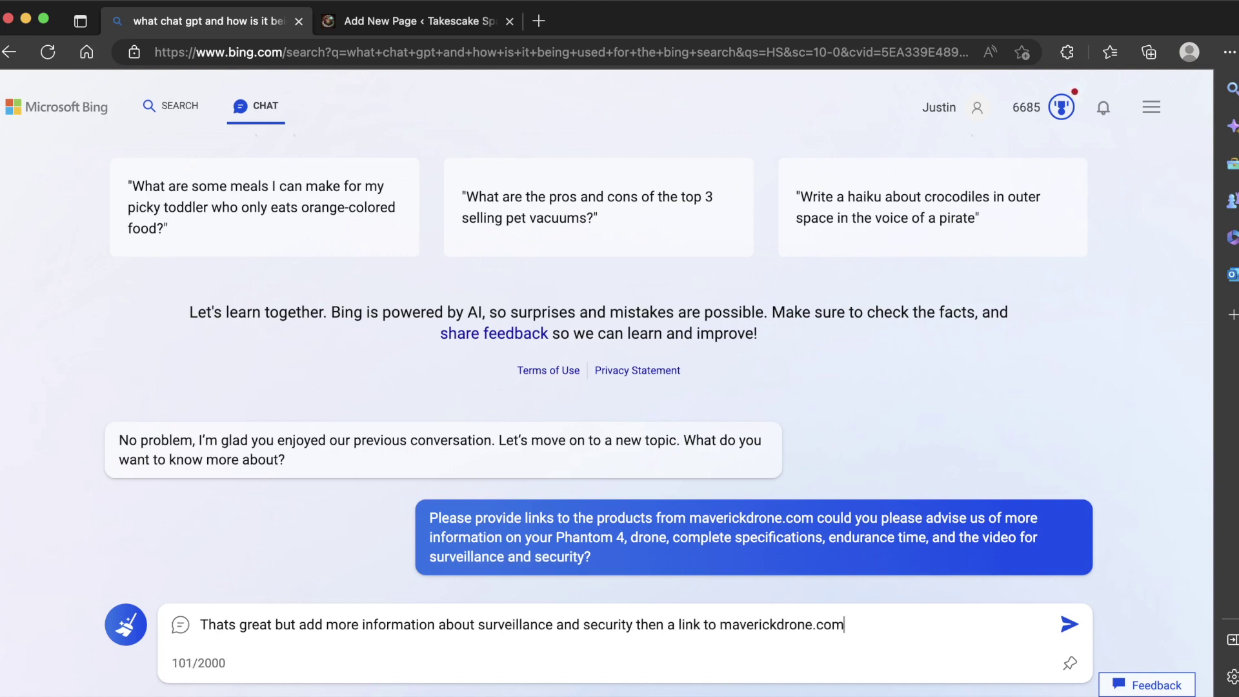
{"action": "type", "text": " for that product"}
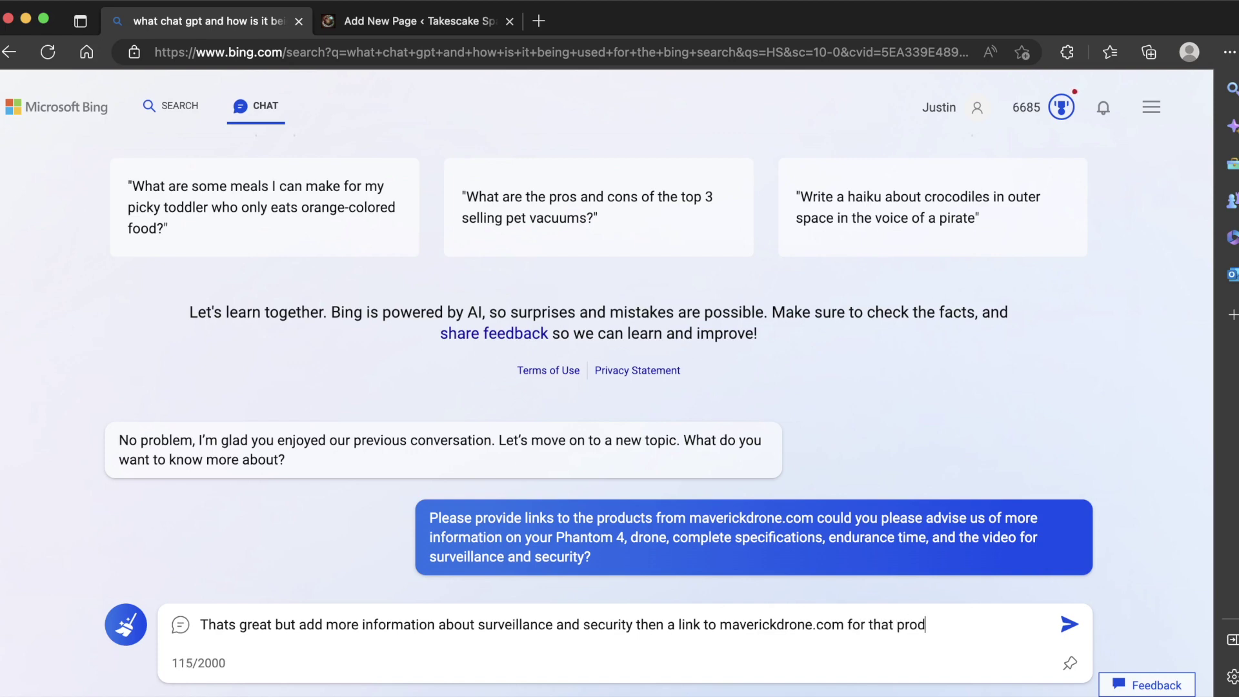
{"action": "key", "text": "Return"}
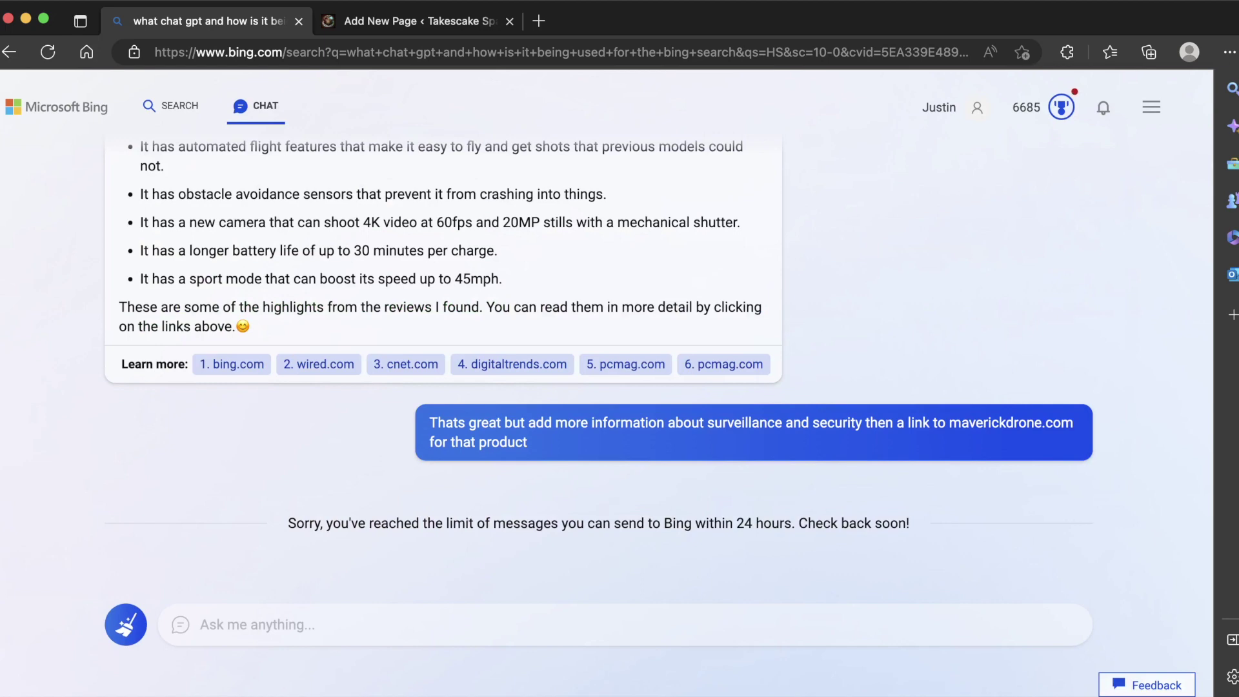
{"action": "scroll", "coordinate": [598, 355], "scroll_direction": "up", "scroll_amount": 2}
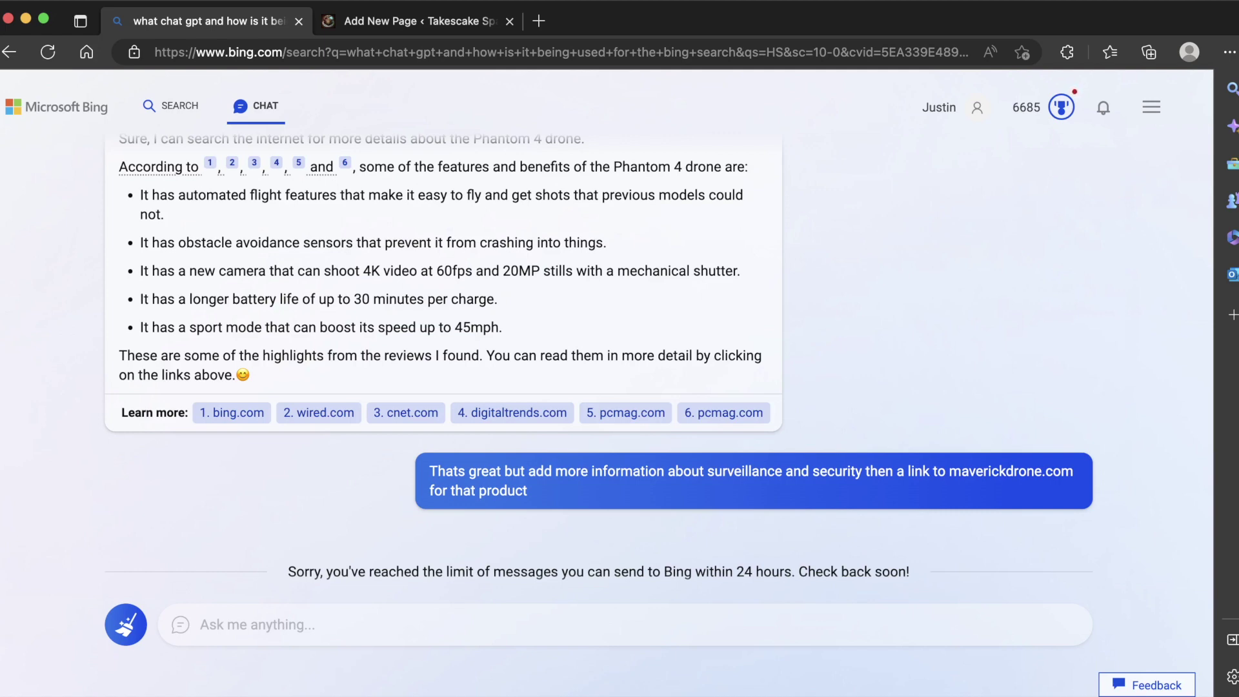
{"action": "scroll", "coordinate": [620, 349], "scroll_direction": "up", "scroll_amount": 3}
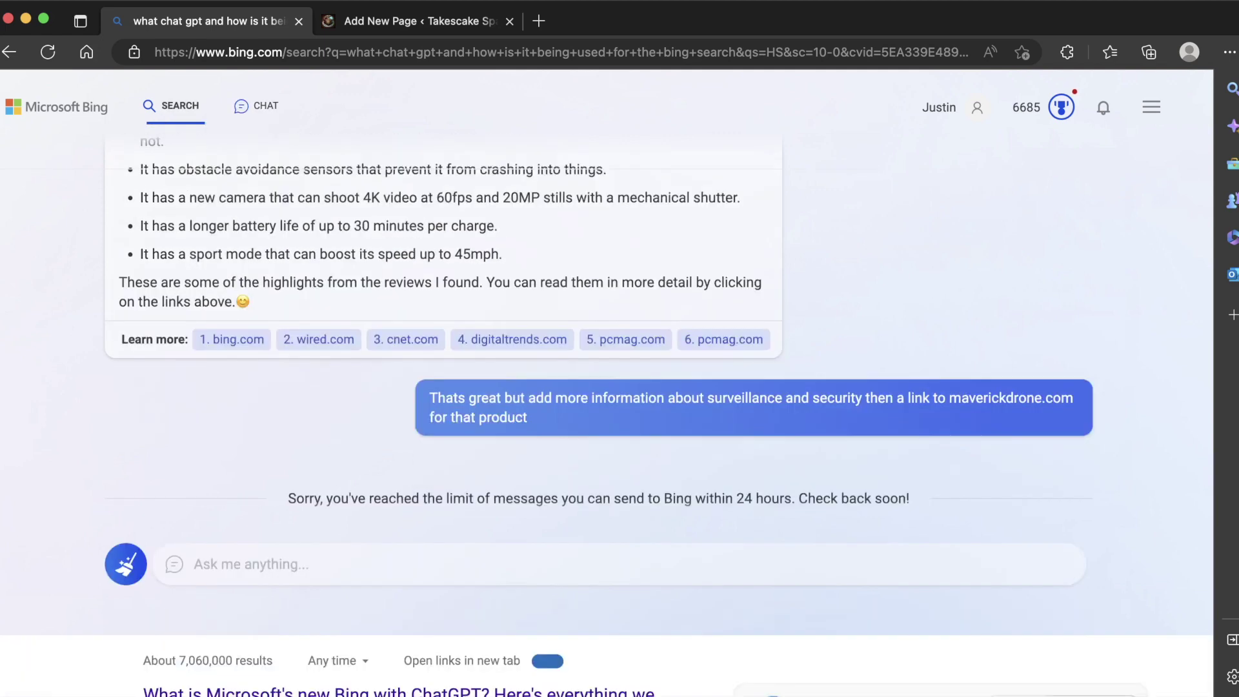